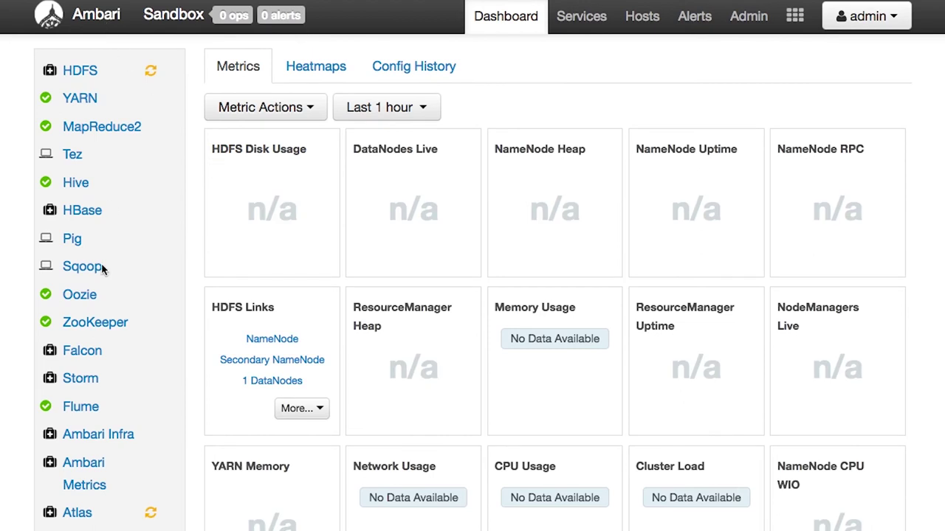
Look over the cluster dashboard's metrics and service list, and view the YARN service summary.
{"action": "scroll", "coordinate": [102, 270], "scroll_direction": "down", "scroll_amount": 5}
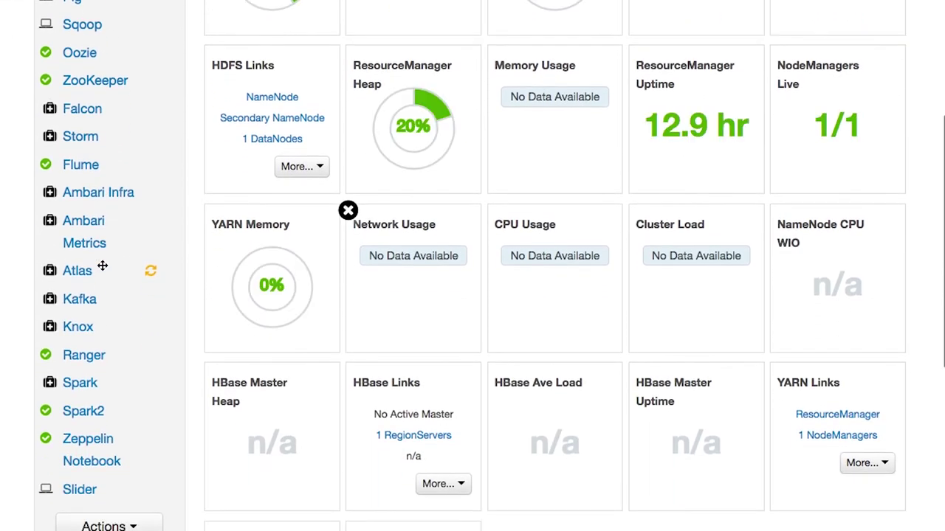
{"action": "scroll", "coordinate": [103, 267], "scroll_direction": "up", "scroll_amount": 3}
{"action": "scroll", "coordinate": [103, 266], "scroll_direction": "up", "scroll_amount": 4}
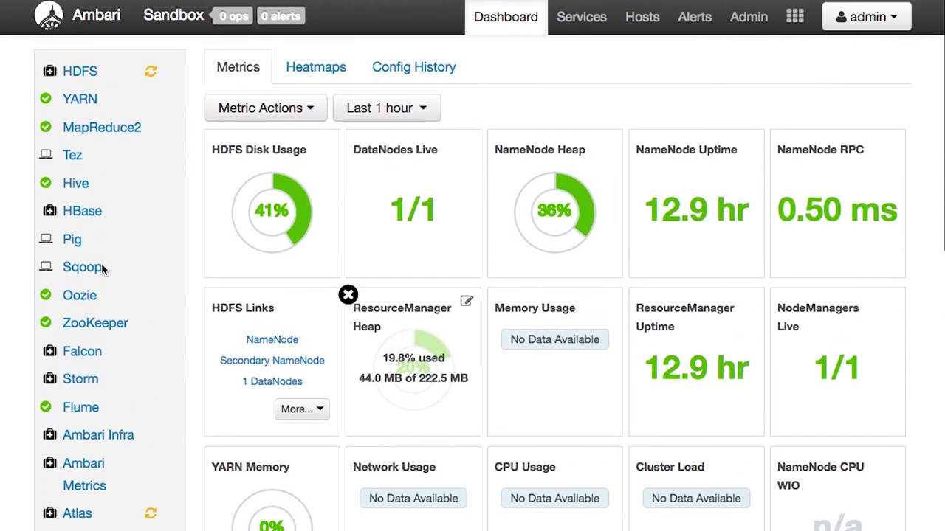
{"action": "scroll", "coordinate": [495, 248], "scroll_direction": "down", "scroll_amount": 1}
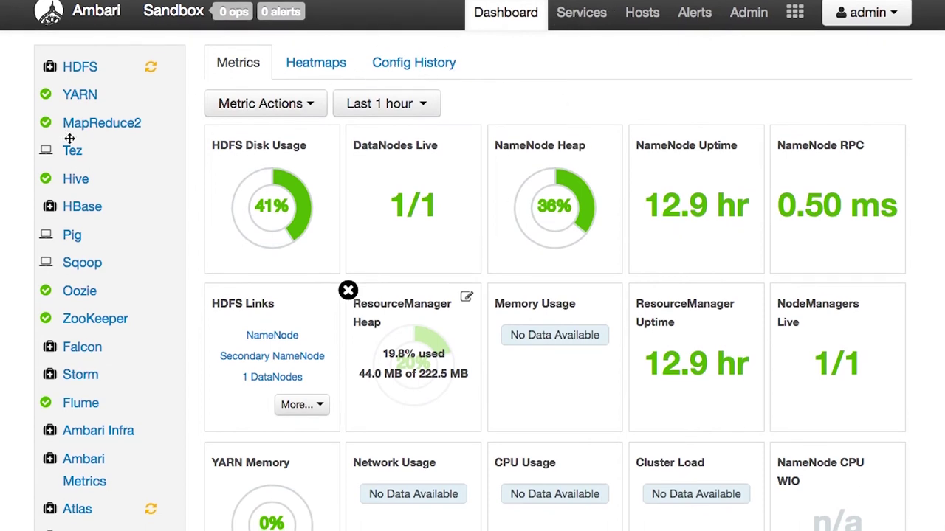
{"action": "left_click", "coordinate": [77, 93]}
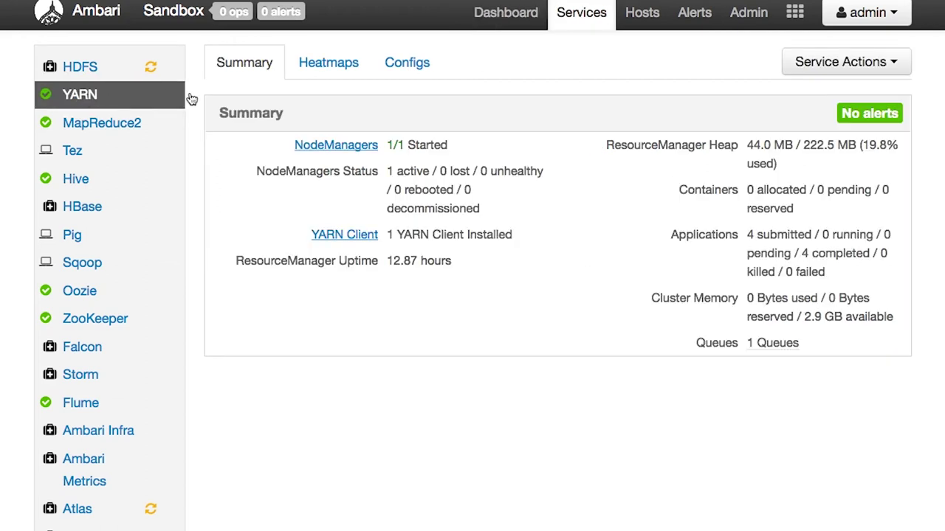
{"action": "scroll", "coordinate": [293, 218], "scroll_direction": "down", "scroll_amount": 1}
{"action": "scroll", "coordinate": [294, 218], "scroll_direction": "up", "scroll_amount": 1}
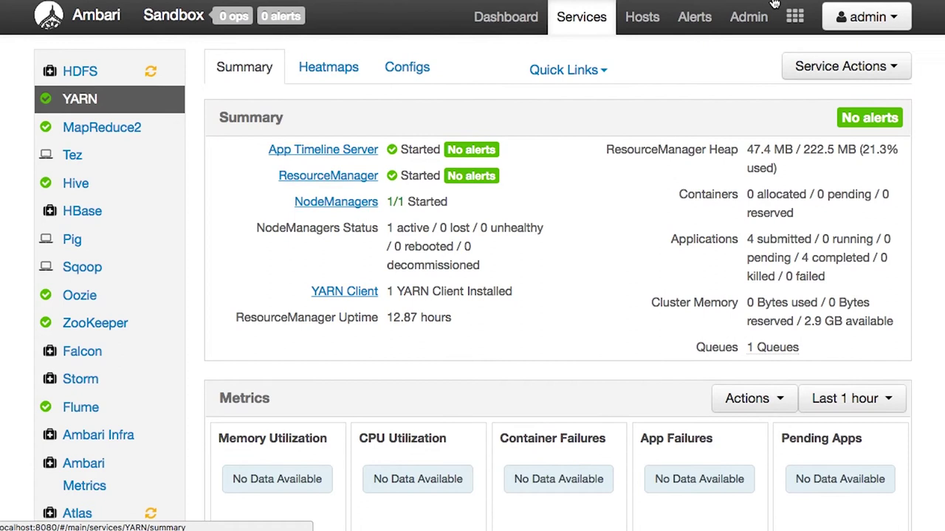
Bring up the list of available views and open Files View.
{"action": "left_click", "coordinate": [799, 18]}
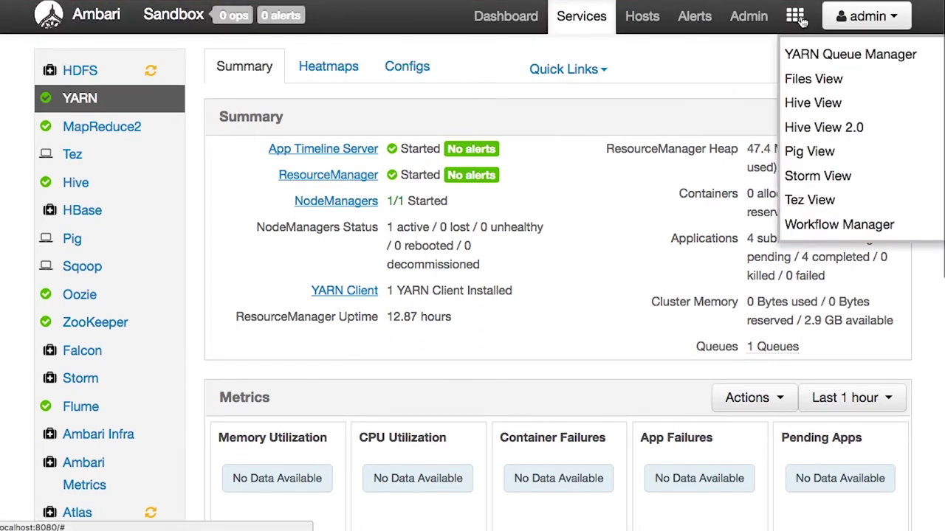
{"action": "left_click", "coordinate": [800, 19]}
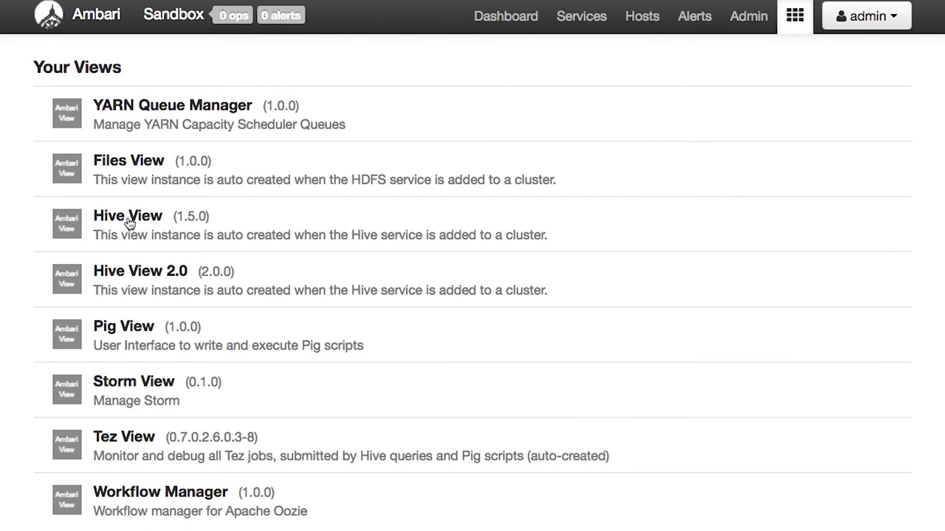
{"action": "scroll", "coordinate": [142, 370], "scroll_direction": "down", "scroll_amount": 2}
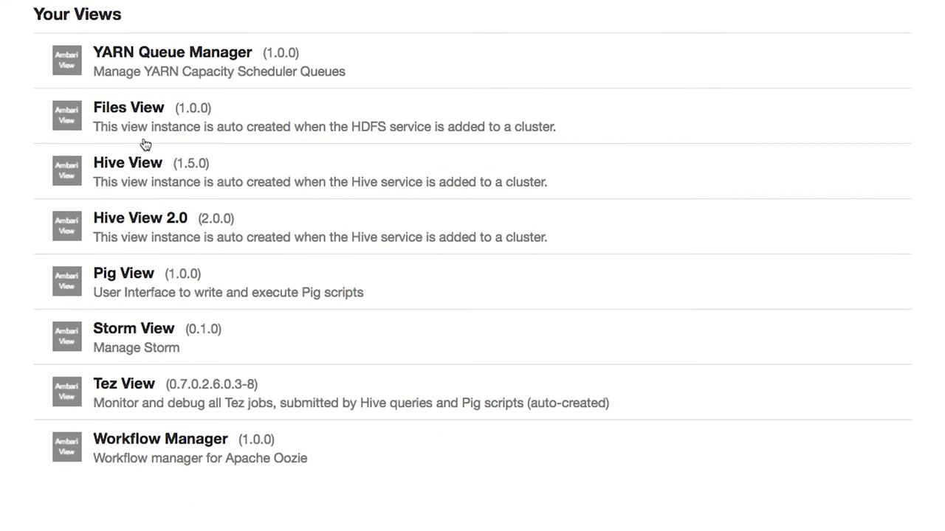
{"action": "left_click", "coordinate": [141, 111]}
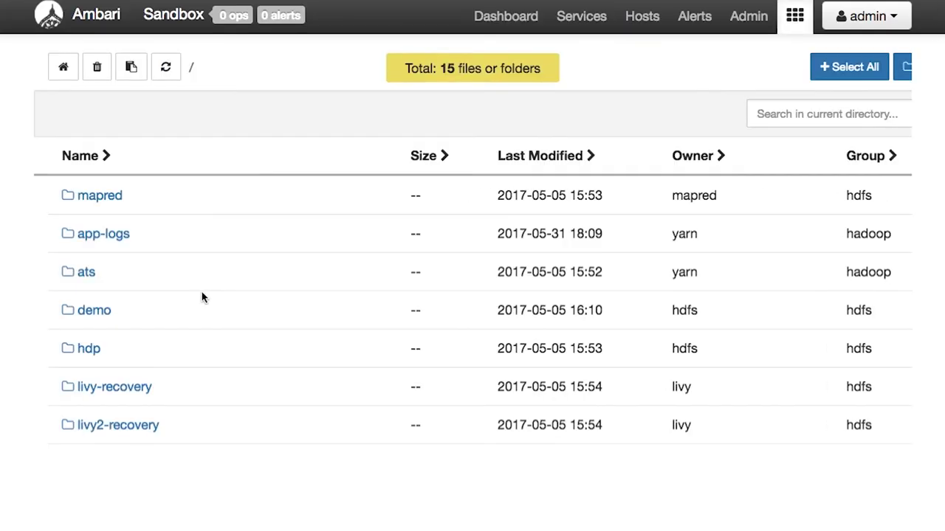
Go into the thinkjava folder in the HDFS root and open its data subfolder.
{"action": "scroll", "coordinate": [95, 434], "scroll_direction": "down", "scroll_amount": 4}
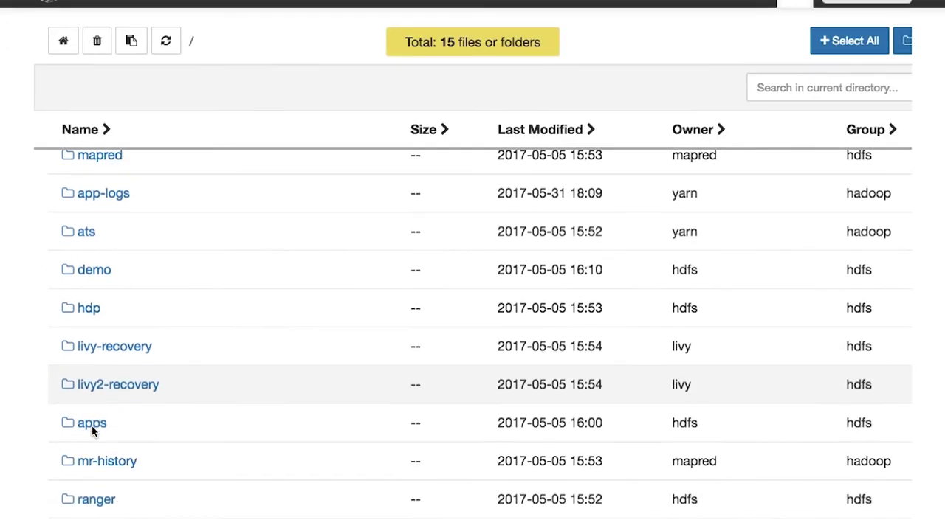
{"action": "scroll", "coordinate": [92, 432], "scroll_direction": "down", "scroll_amount": 3}
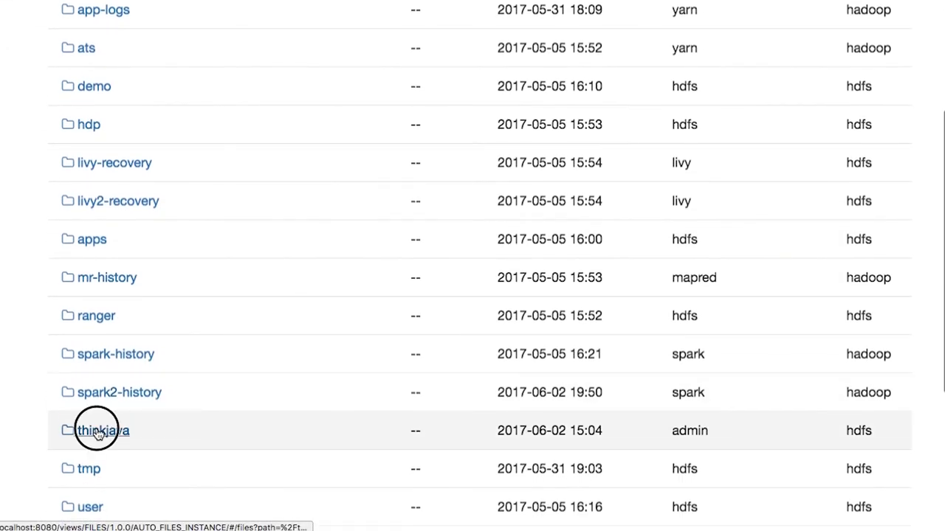
{"action": "left_click", "coordinate": [98, 434]}
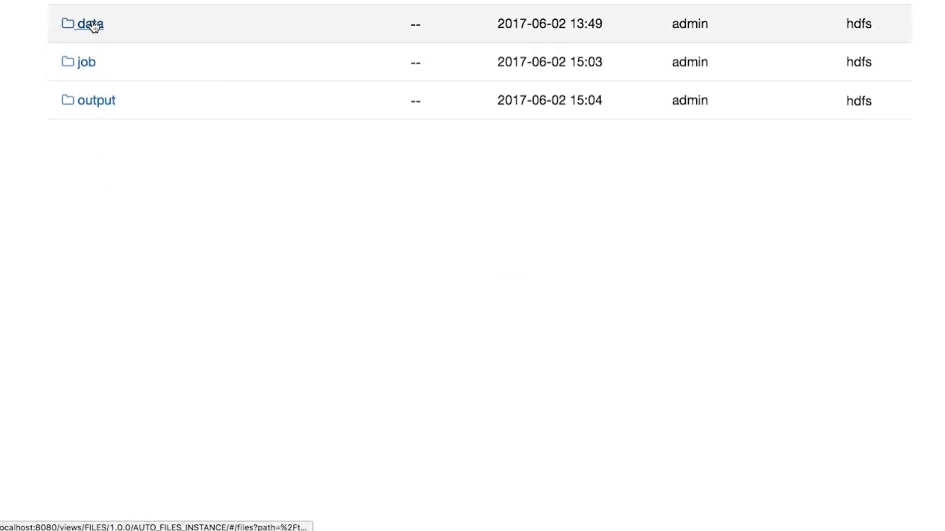
{"action": "left_click", "coordinate": [90, 26]}
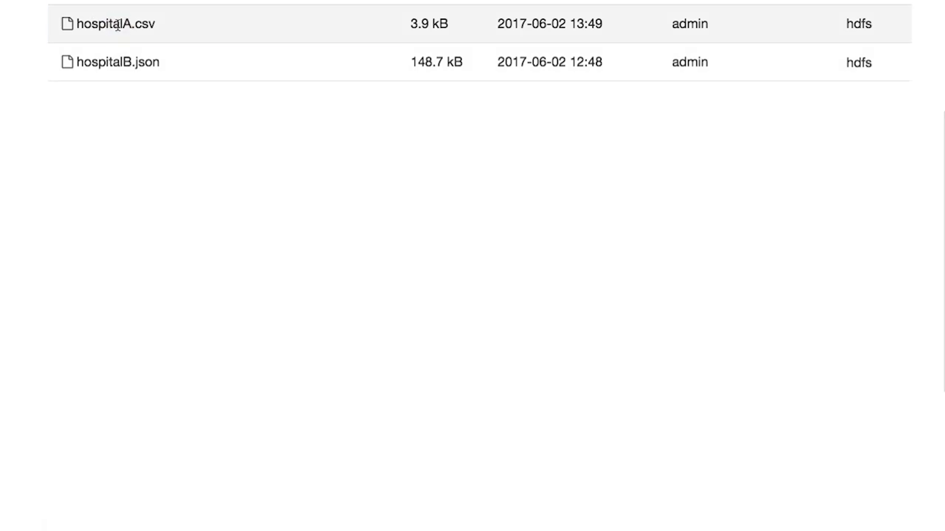
Preview the contents of hospitalA.csv to its last record and close the preview.
{"action": "left_click", "coordinate": [116, 25]}
{"action": "scroll", "coordinate": [152, 34], "scroll_direction": "up", "scroll_amount": 4}
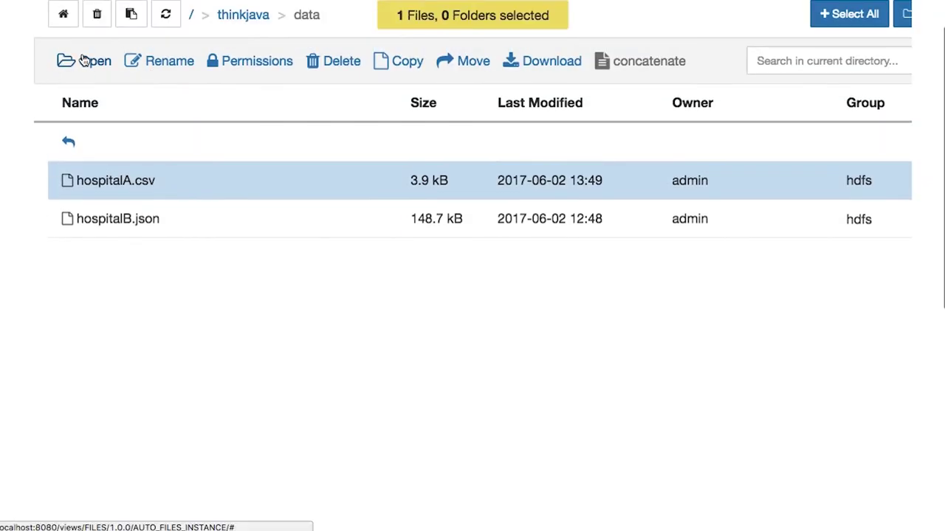
{"action": "left_click", "coordinate": [84, 61]}
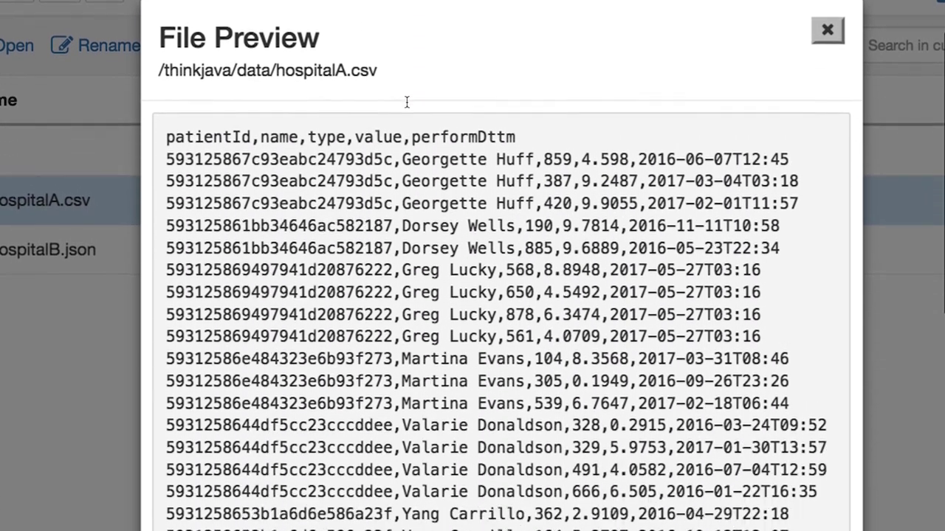
{"action": "scroll", "coordinate": [406, 111], "scroll_direction": "down", "scroll_amount": 10}
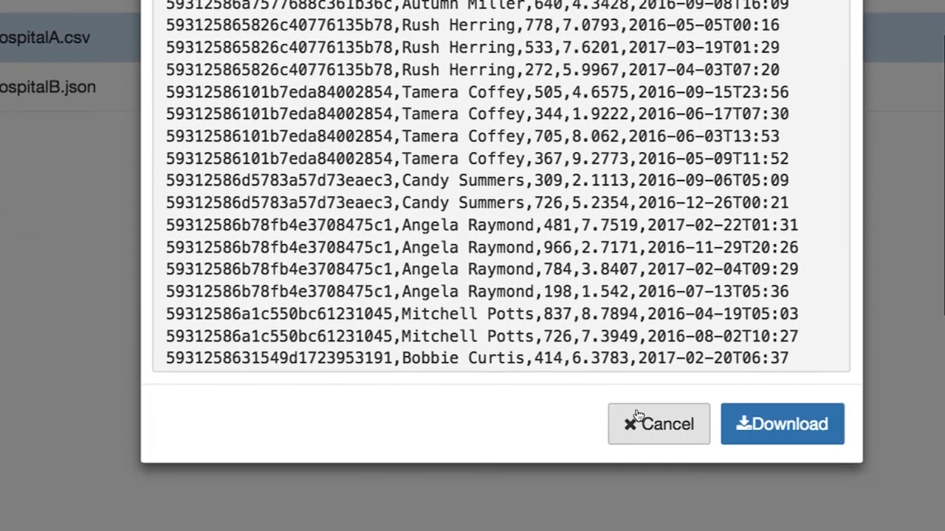
{"action": "left_click", "coordinate": [638, 422]}
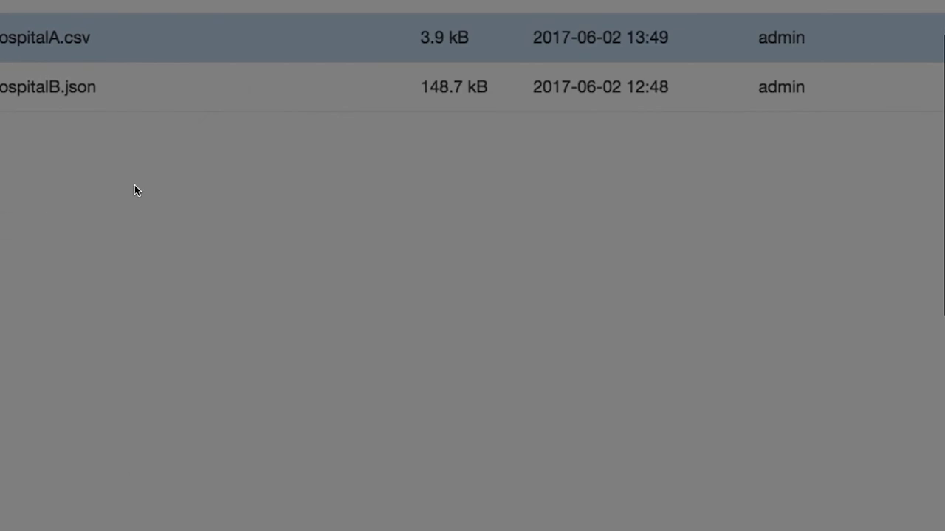
Preview the records in hospitalB.json, including the fields further along each line, and close the preview.
{"action": "left_click", "coordinate": [81, 94]}
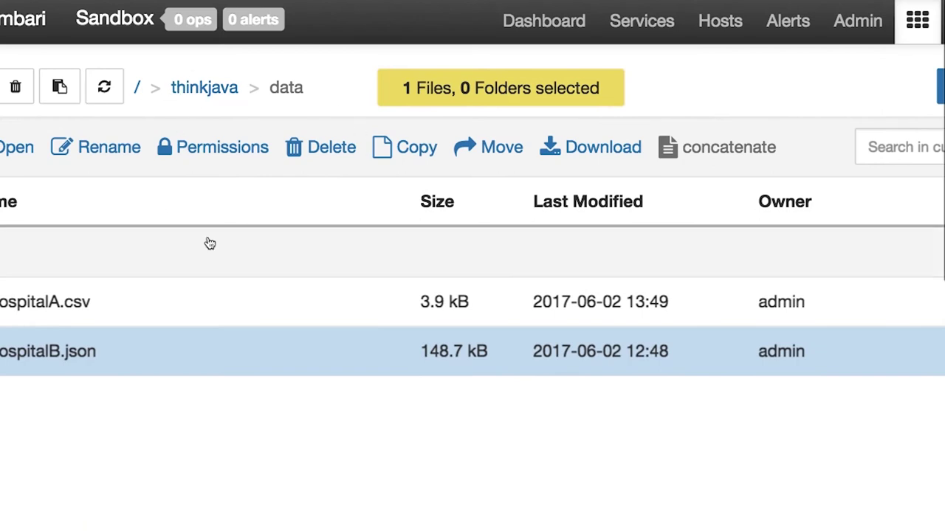
{"action": "left_click", "coordinate": [7, 147]}
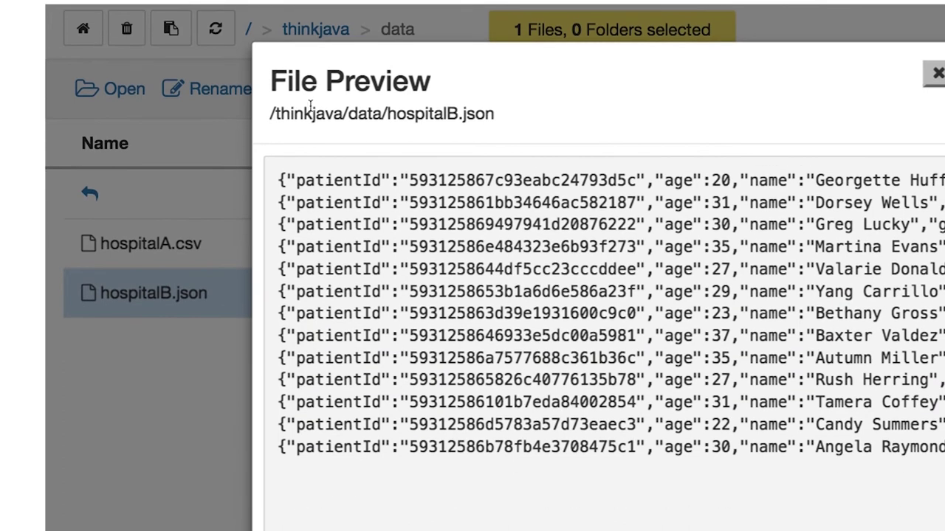
{"action": "scroll", "coordinate": [530, 220], "scroll_direction": "right", "scroll_amount": 4}
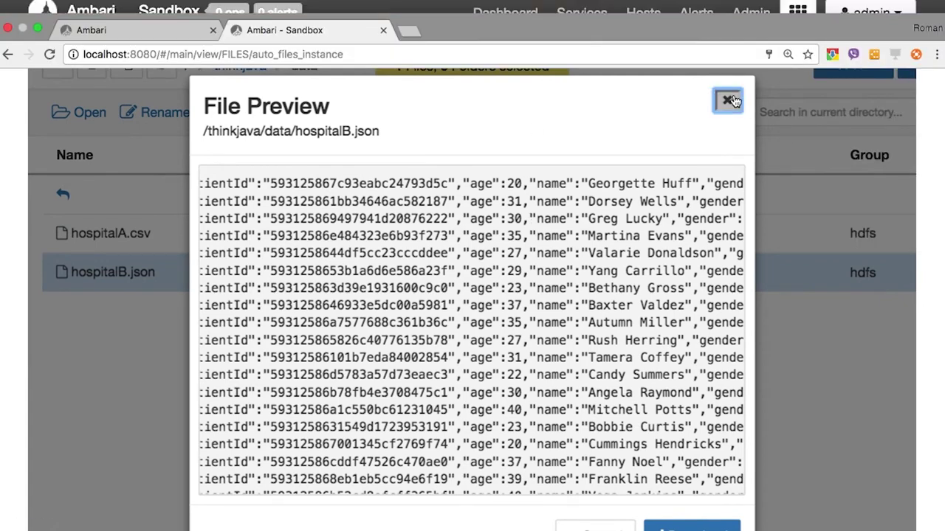
{"action": "left_click", "coordinate": [727, 100]}
Open the job folder under thinkjava, read through workflow.xml in the file preview and close it.
{"action": "left_click", "coordinate": [65, 195]}
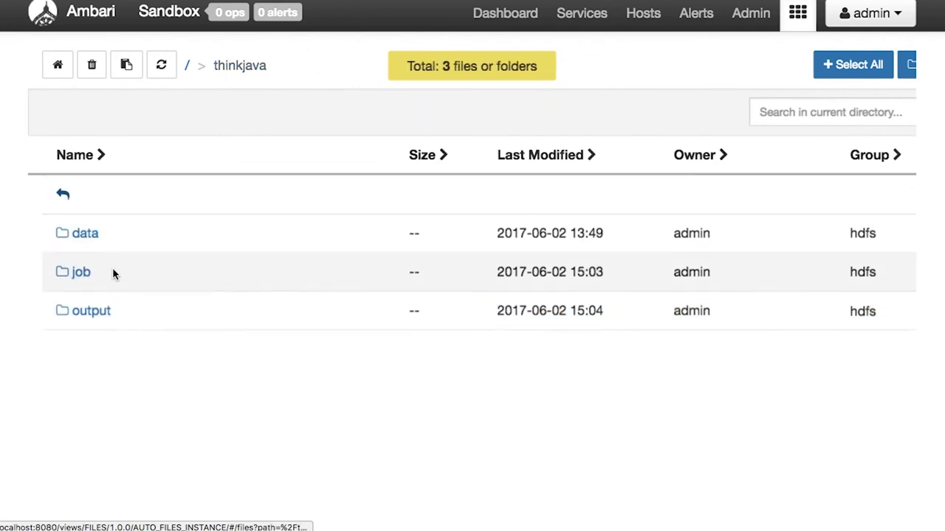
{"action": "left_click", "coordinate": [99, 271]}
{"action": "left_click", "coordinate": [82, 272]}
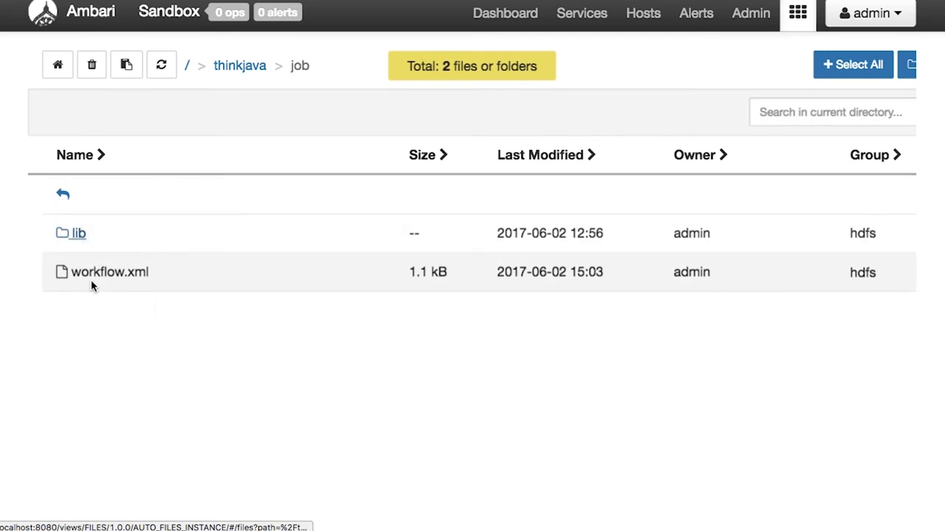
{"action": "left_click", "coordinate": [103, 271]}
{"action": "left_click", "coordinate": [79, 114]}
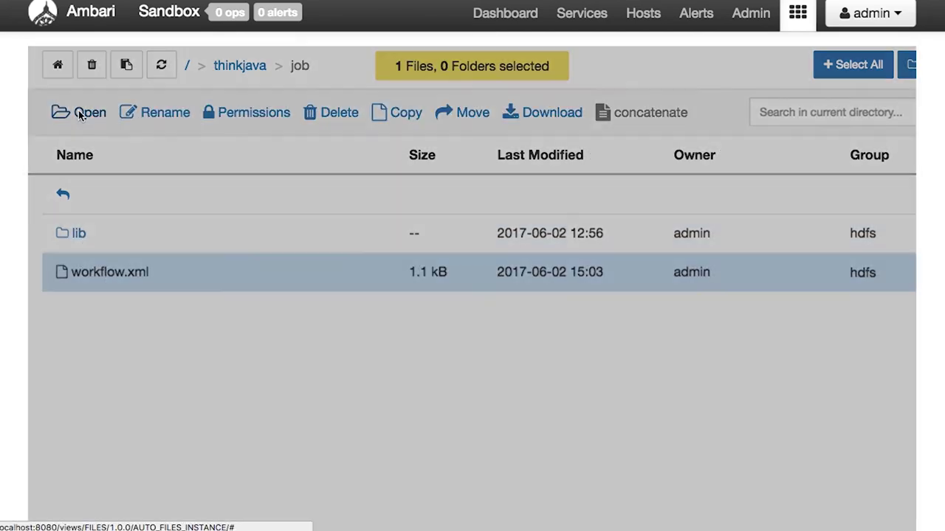
{"action": "scroll", "coordinate": [350, 334], "scroll_direction": "down", "scroll_amount": 5}
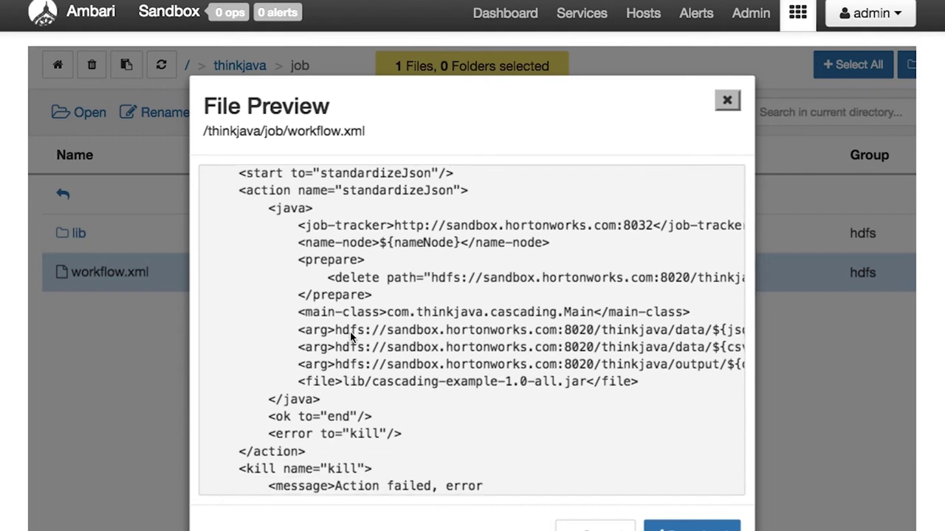
{"action": "scroll", "coordinate": [350, 332], "scroll_direction": "down", "scroll_amount": 2}
{"action": "scroll", "coordinate": [350, 332], "scroll_direction": "down", "scroll_amount": 5}
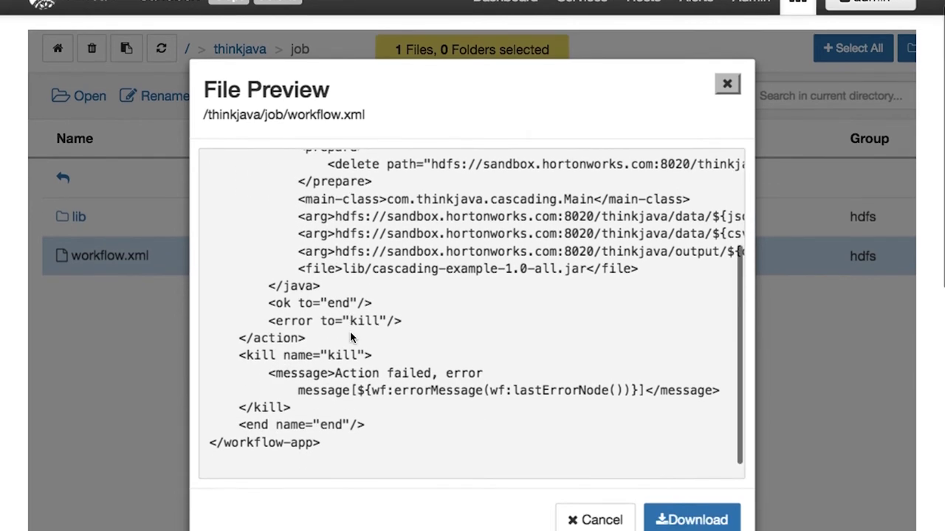
{"action": "scroll", "coordinate": [357, 308], "scroll_direction": "up", "scroll_amount": 4}
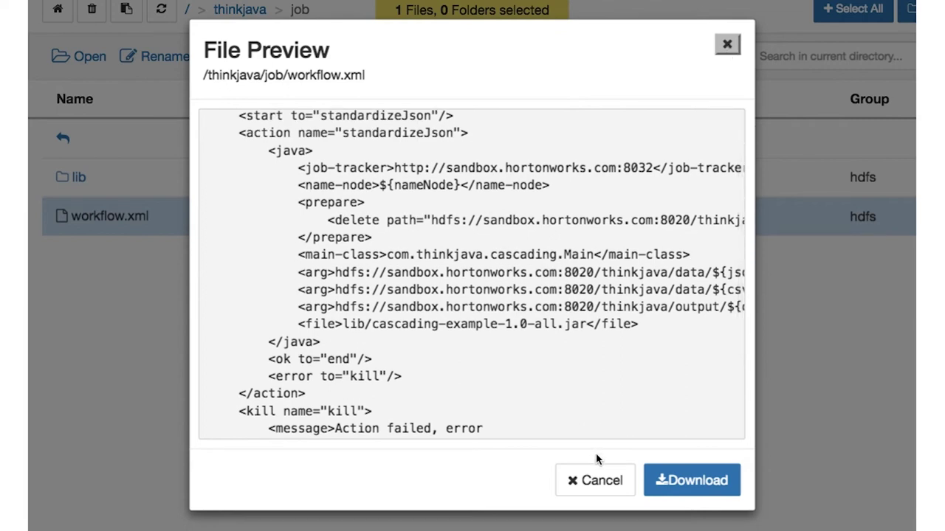
{"action": "left_click", "coordinate": [735, 54]}
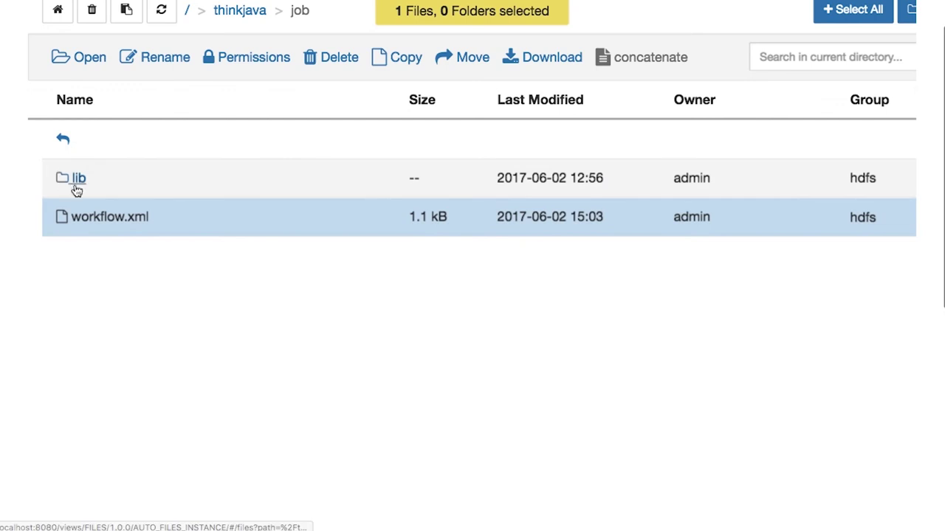
Check the contents of the job's lib folder and of the output folder, ending back in thinkjava.
{"action": "left_click", "coordinate": [81, 179]}
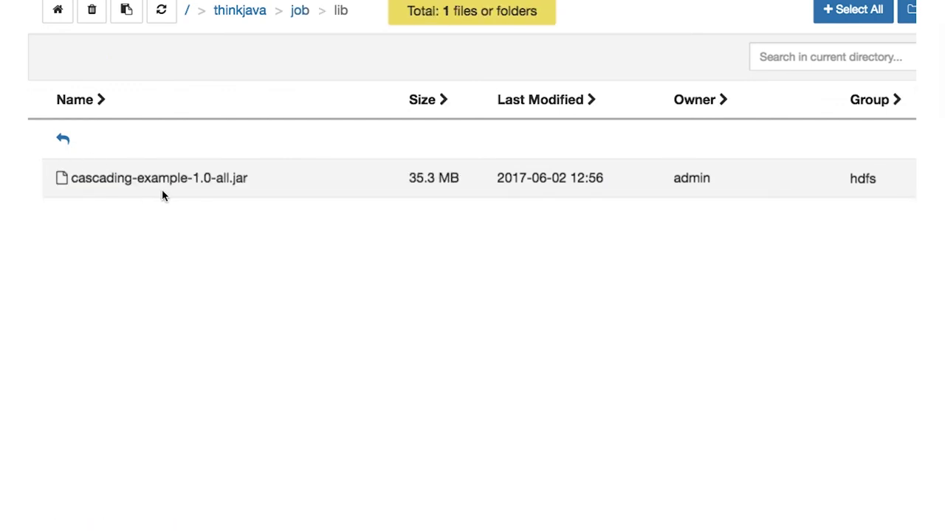
{"action": "left_click", "coordinate": [165, 187]}
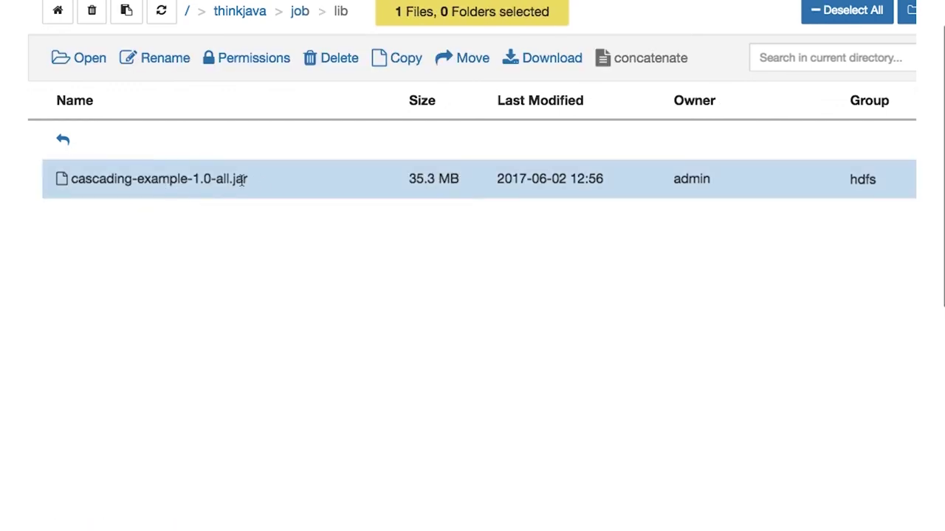
{"action": "left_click", "coordinate": [67, 140]}
{"action": "left_click", "coordinate": [66, 140]}
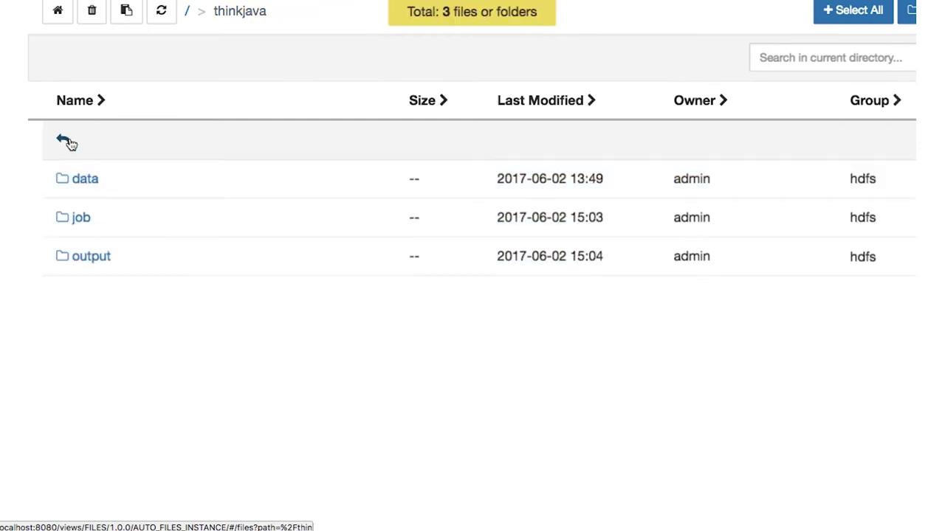
{"action": "left_click", "coordinate": [105, 264]}
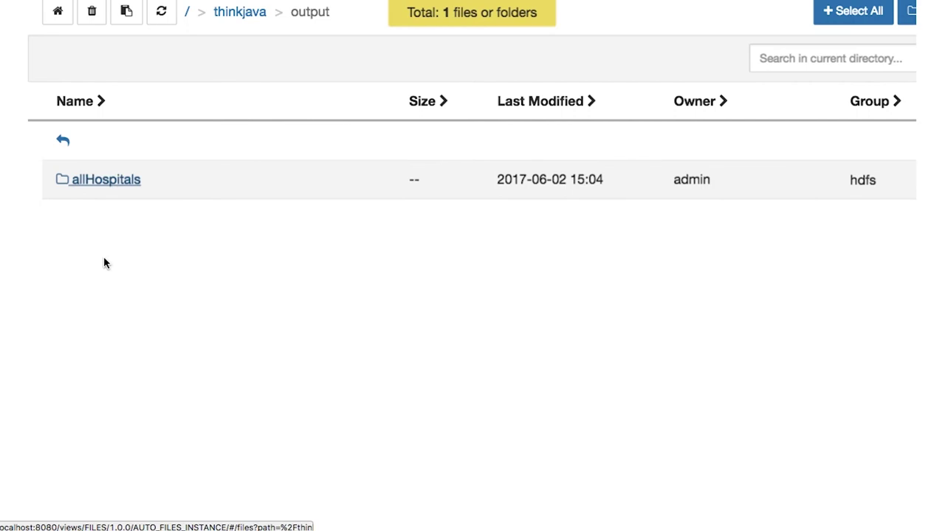
{"action": "left_click", "coordinate": [78, 151]}
Delete the output folder from thinkjava and open the trash folder.
{"action": "left_click", "coordinate": [186, 256]}
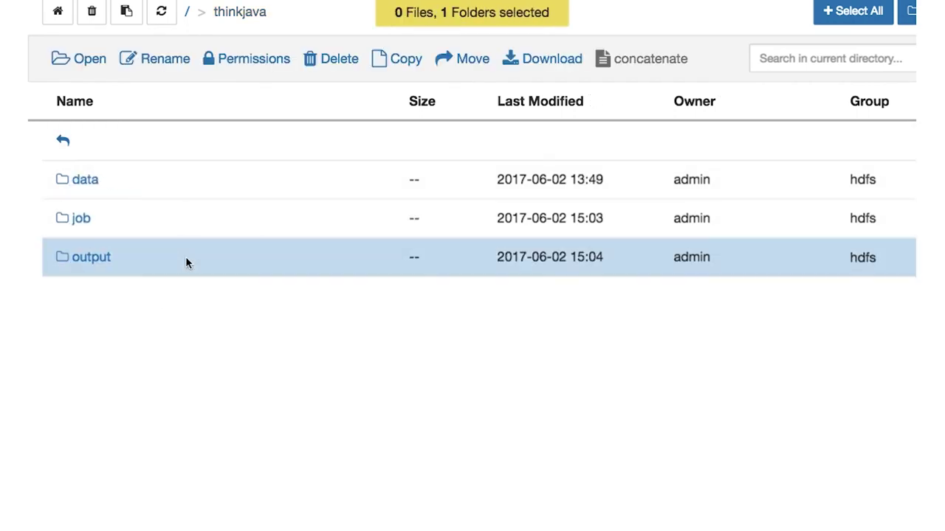
{"action": "scroll", "coordinate": [185, 256], "scroll_direction": "up", "scroll_amount": 2}
{"action": "left_click", "coordinate": [338, 117]}
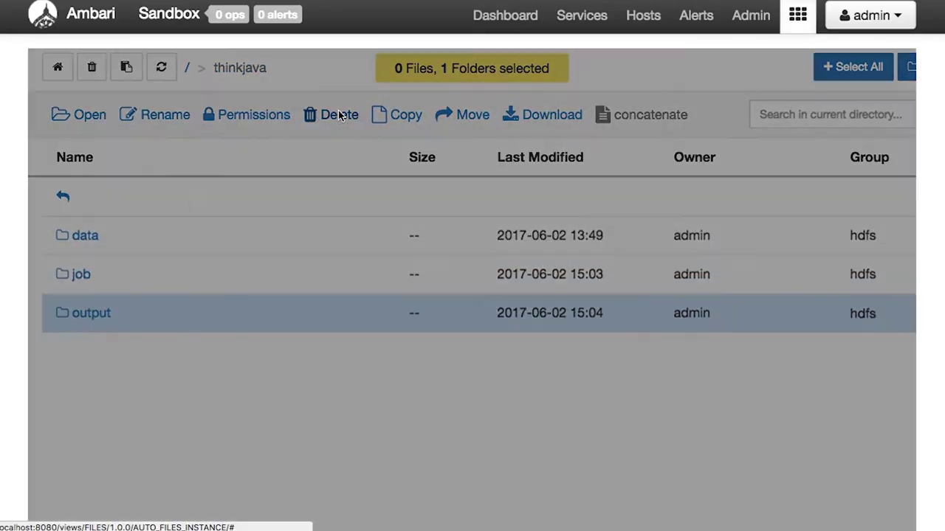
{"action": "left_click", "coordinate": [718, 272]}
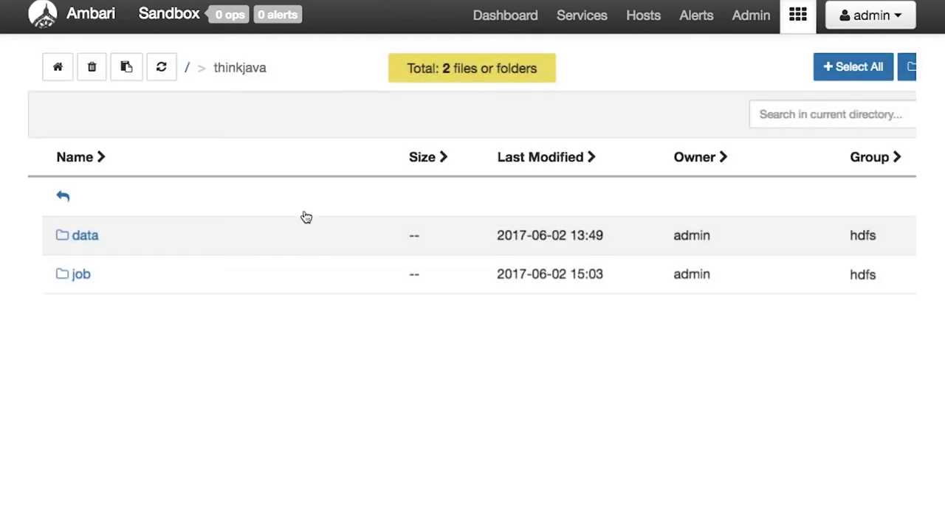
{"action": "left_click", "coordinate": [95, 69]}
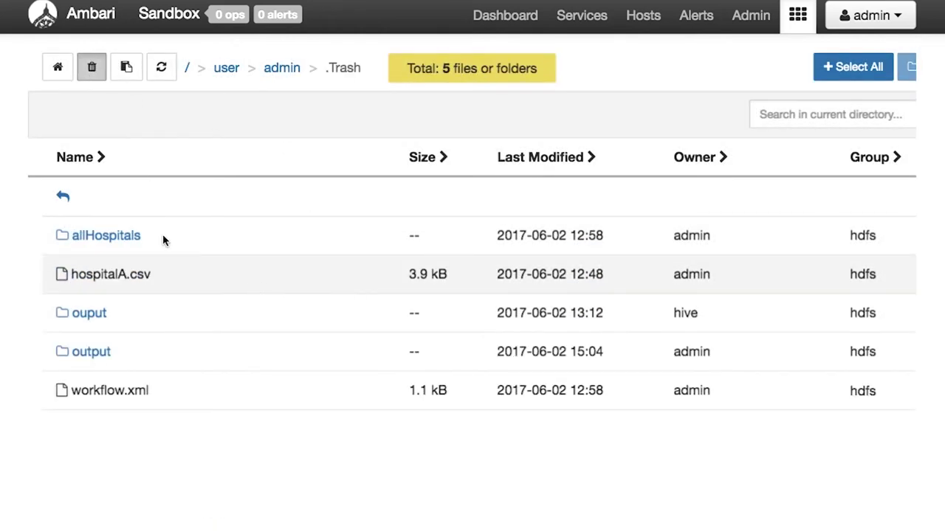
Check the contents of the allHospitals folder in the trash, return to the trash listing and delete that folder.
{"action": "left_click", "coordinate": [124, 238]}
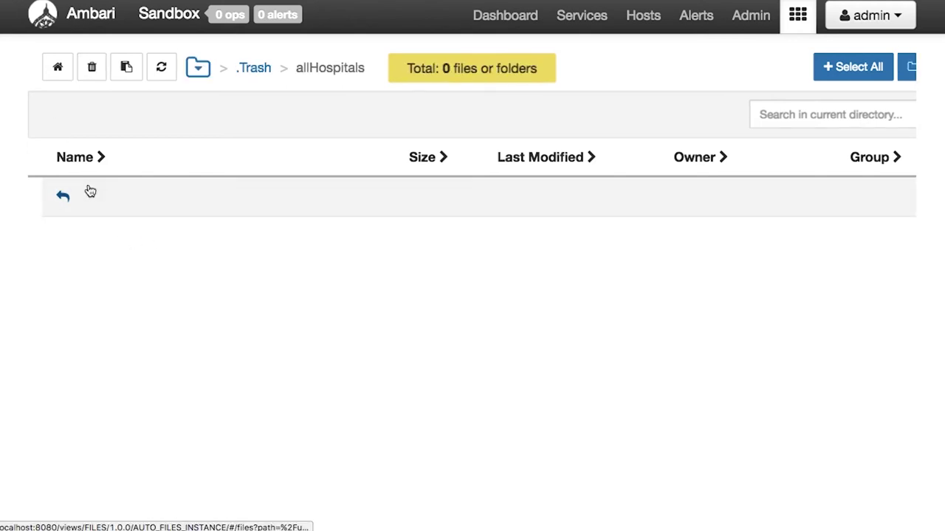
{"action": "left_click", "coordinate": [88, 192]}
{"action": "left_click", "coordinate": [176, 231]}
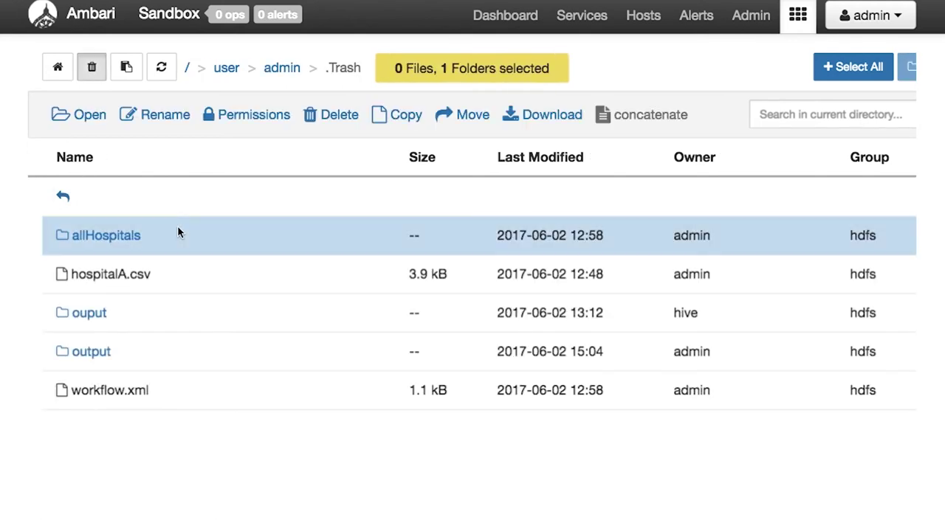
{"action": "left_click", "coordinate": [334, 116]}
{"action": "left_click", "coordinate": [679, 236]}
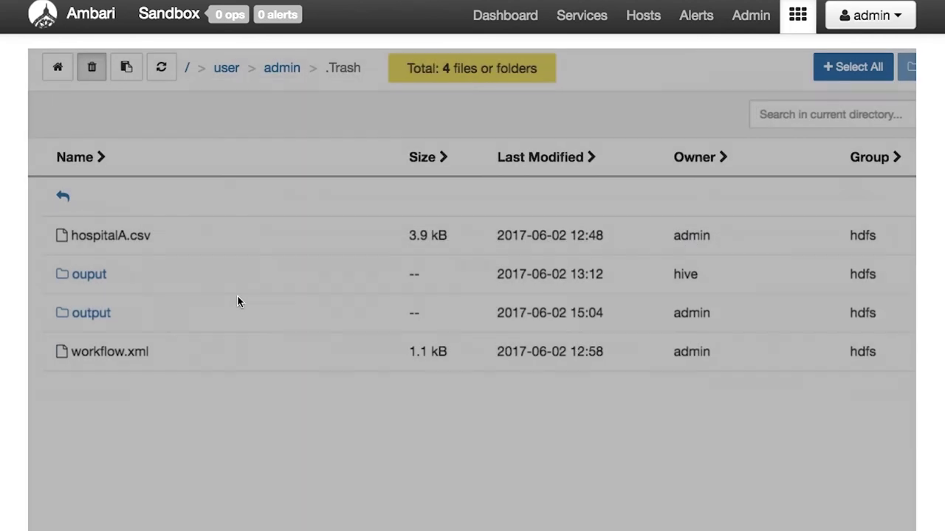
Delete the ouput and output folders from the trash, leaving the hospitalA.csv and workflow.xml files in place.
{"action": "left_click", "coordinate": [202, 235]}
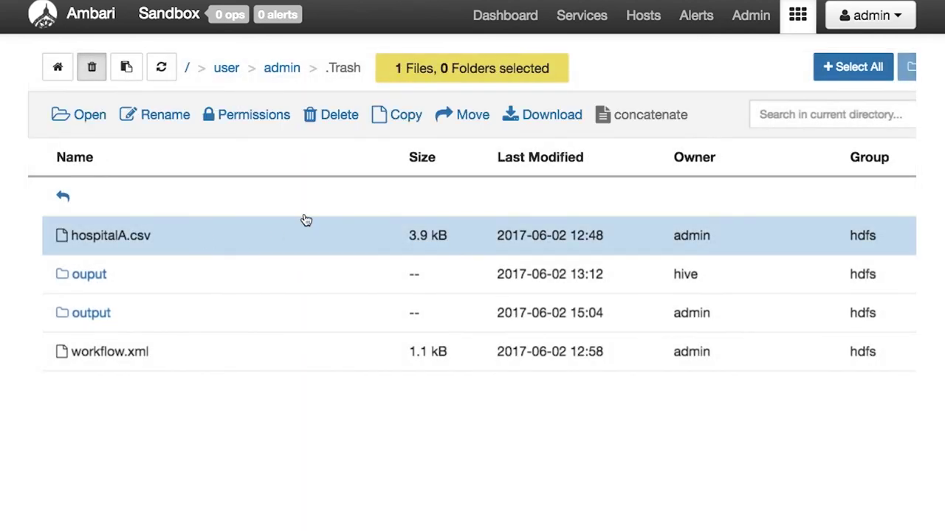
{"action": "left_click", "coordinate": [189, 285]}
{"action": "left_click", "coordinate": [329, 116]}
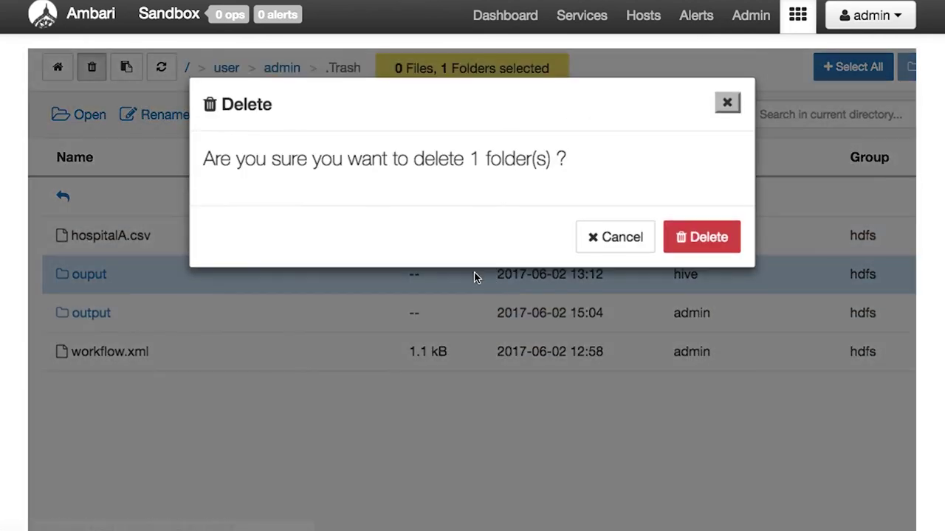
{"action": "left_click", "coordinate": [726, 222]}
{"action": "left_click", "coordinate": [196, 270]}
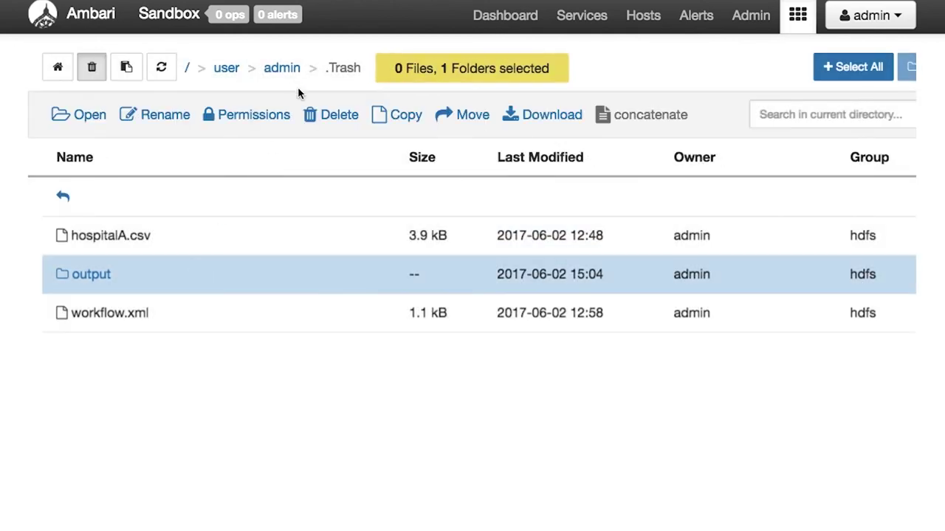
{"action": "left_click", "coordinate": [304, 116]}
{"action": "left_click", "coordinate": [701, 235]}
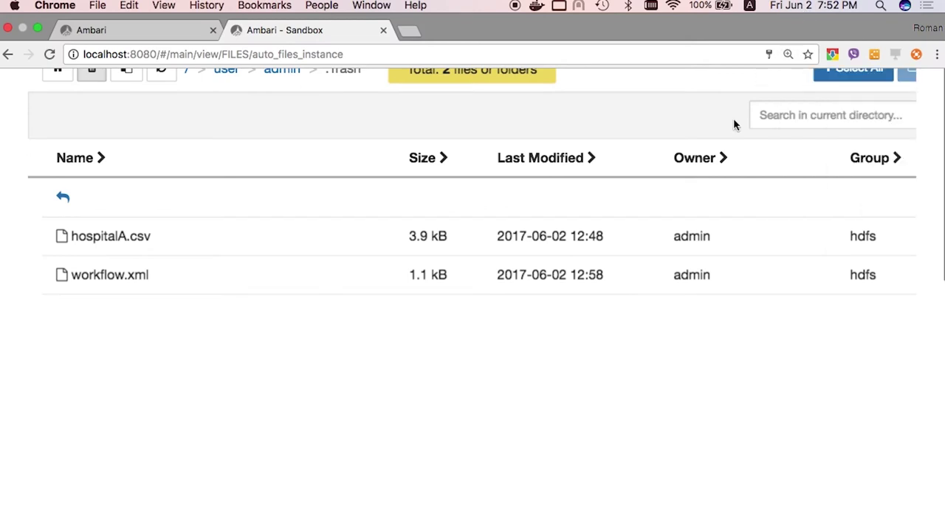
Switch to the Workflow Manager view and create a new workflow.
{"action": "left_click", "coordinate": [797, 16]}
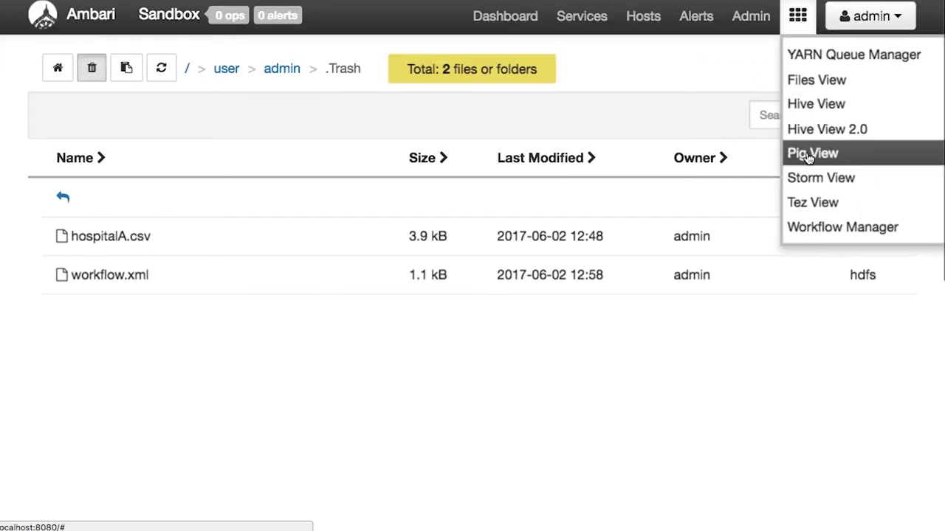
{"action": "left_click", "coordinate": [810, 226]}
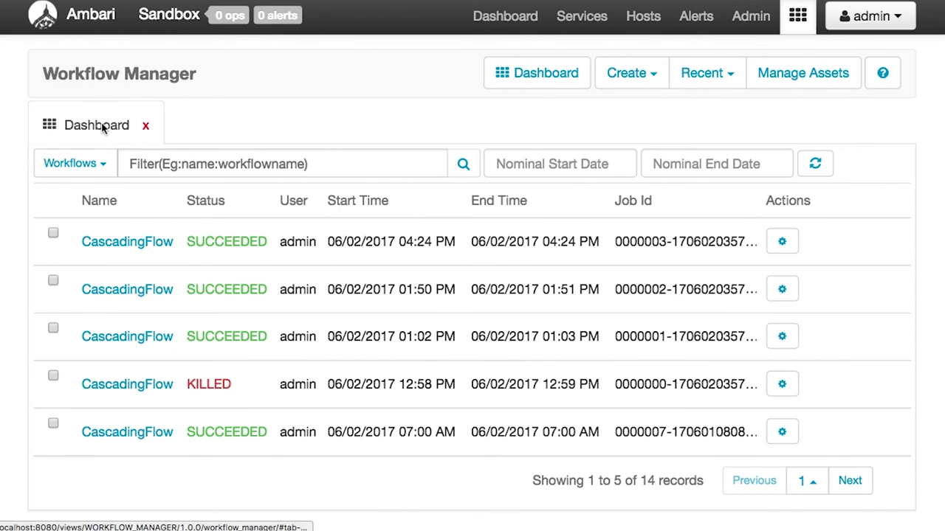
{"action": "left_click", "coordinate": [634, 77]}
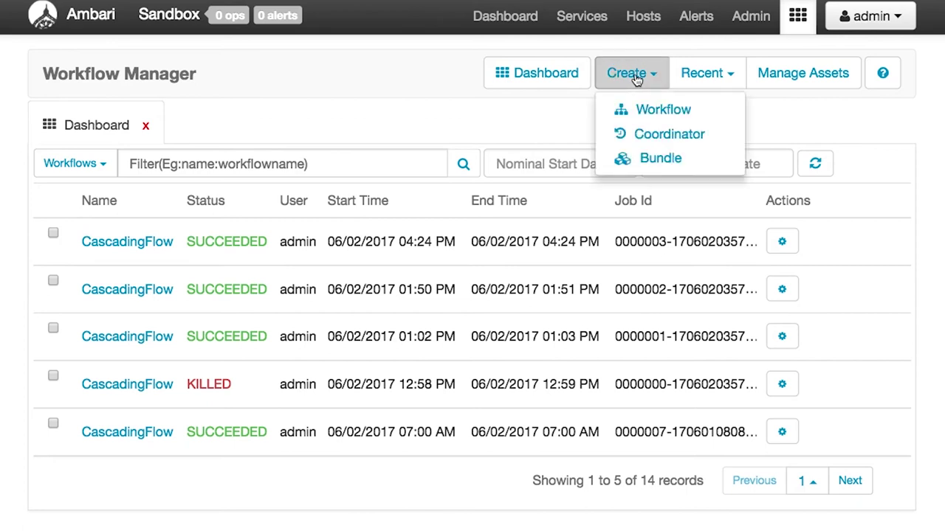
{"action": "left_click", "coordinate": [647, 120]}
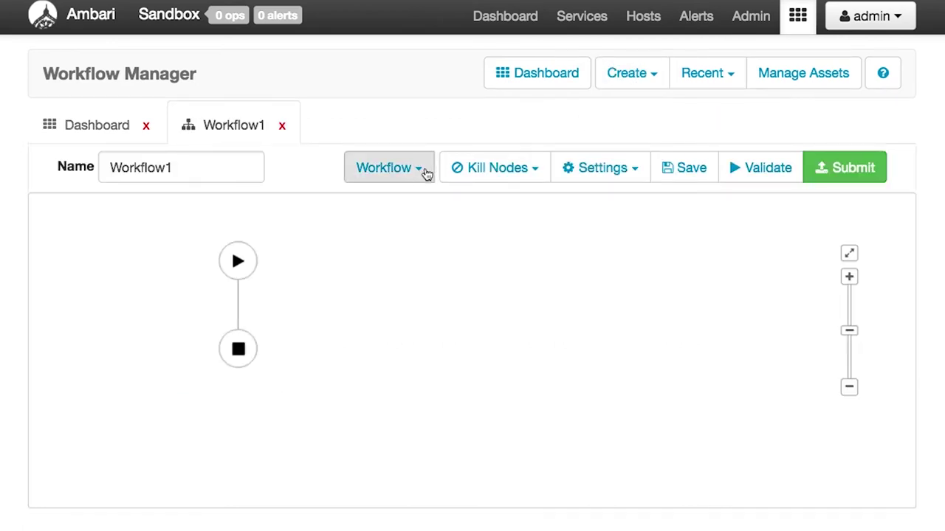
Import workflow.xml from the thinkjava/job folder of the shared file system into the new workflow.
{"action": "left_click", "coordinate": [428, 175]}
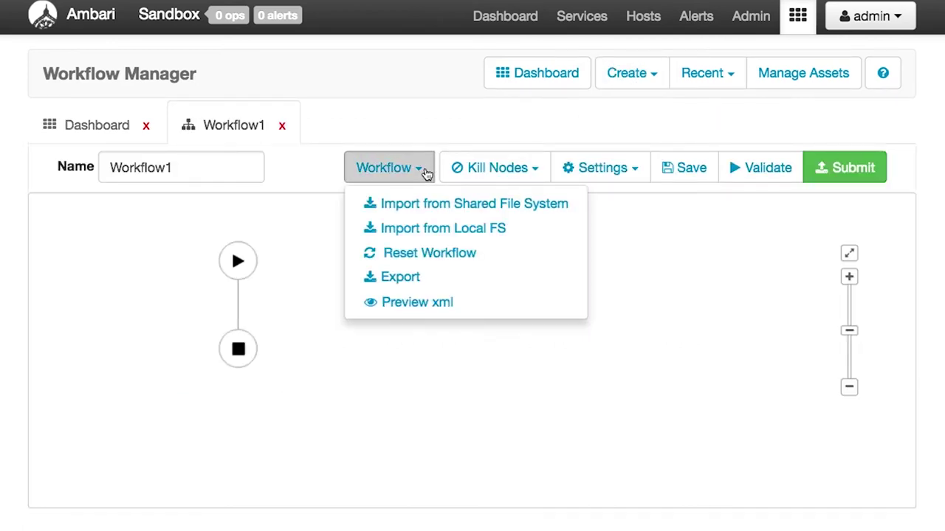
{"action": "left_click", "coordinate": [441, 211]}
{"action": "scroll", "coordinate": [319, 317], "scroll_direction": "down", "scroll_amount": 3}
{"action": "scroll", "coordinate": [316, 318], "scroll_direction": "down", "scroll_amount": 3}
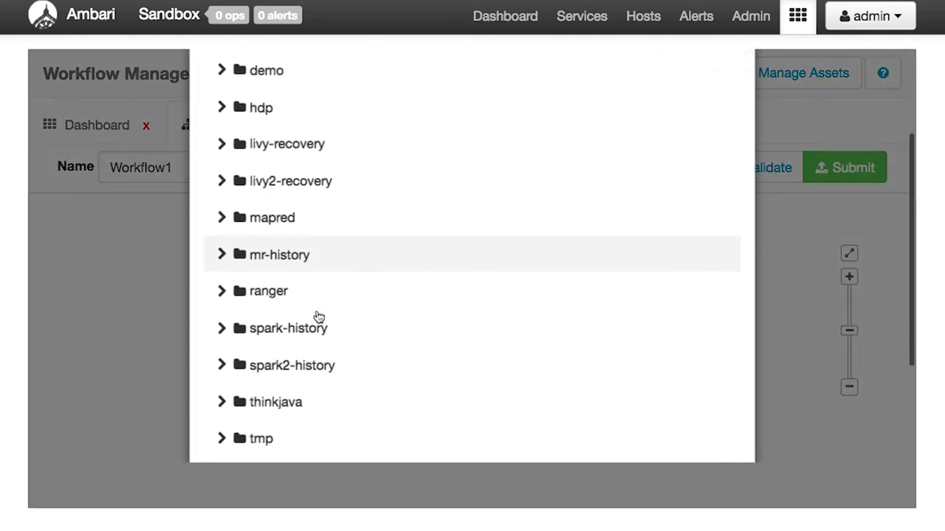
{"action": "left_click", "coordinate": [223, 347]}
{"action": "scroll", "coordinate": [228, 352], "scroll_direction": "down", "scroll_amount": 1}
{"action": "left_click", "coordinate": [236, 369]}
{"action": "scroll", "coordinate": [270, 396], "scroll_direction": "down", "scroll_amount": 2}
{"action": "left_click", "coordinate": [317, 373]}
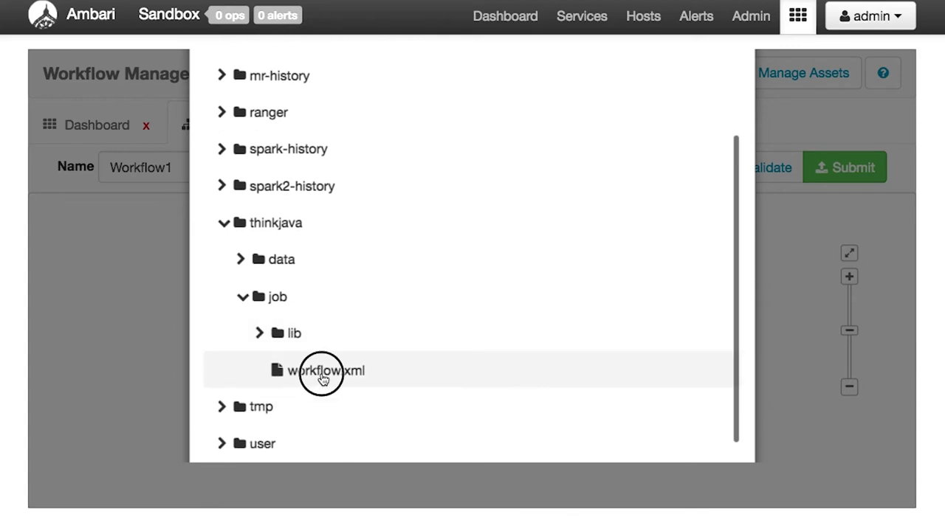
{"action": "scroll", "coordinate": [524, 289], "scroll_direction": "up", "scroll_amount": 3}
{"action": "right_click", "coordinate": [527, 282]}
{"action": "left_click", "coordinate": [532, 224]}
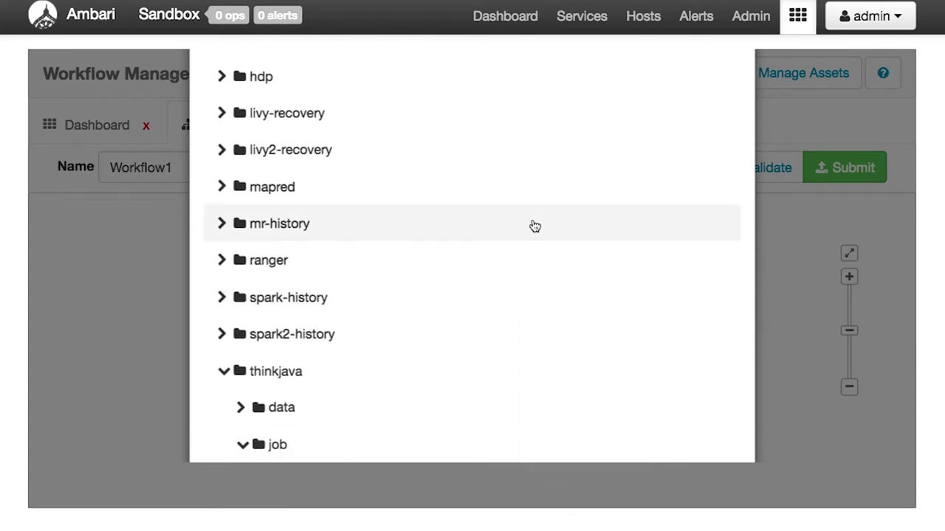
{"action": "scroll", "coordinate": [533, 226], "scroll_direction": "down", "scroll_amount": 3}
{"action": "left_click", "coordinate": [710, 415]}
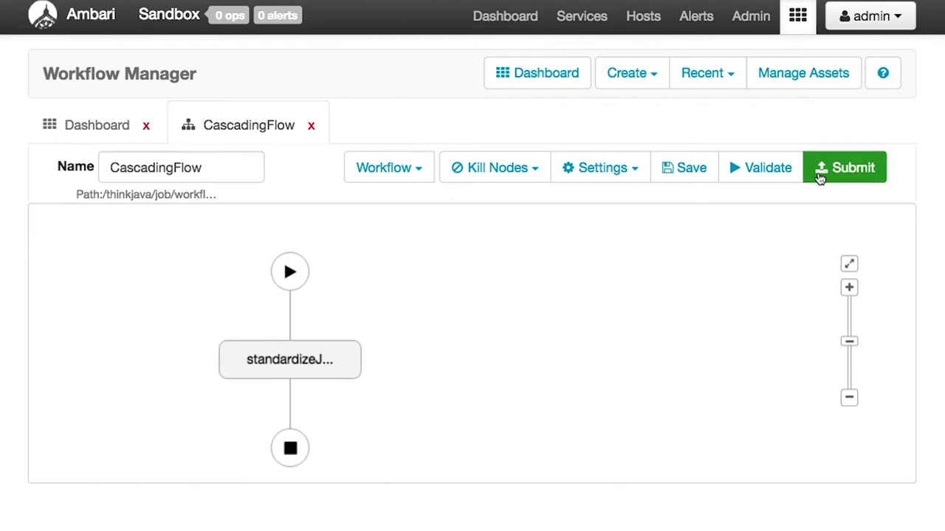
Preview the imported workflow's XML, read through its main class, arguments and jar file entries, and close the preview.
{"action": "scroll", "coordinate": [483, 310], "scroll_direction": "down", "scroll_amount": 2}
{"action": "scroll", "coordinate": [483, 310], "scroll_direction": "up", "scroll_amount": 3}
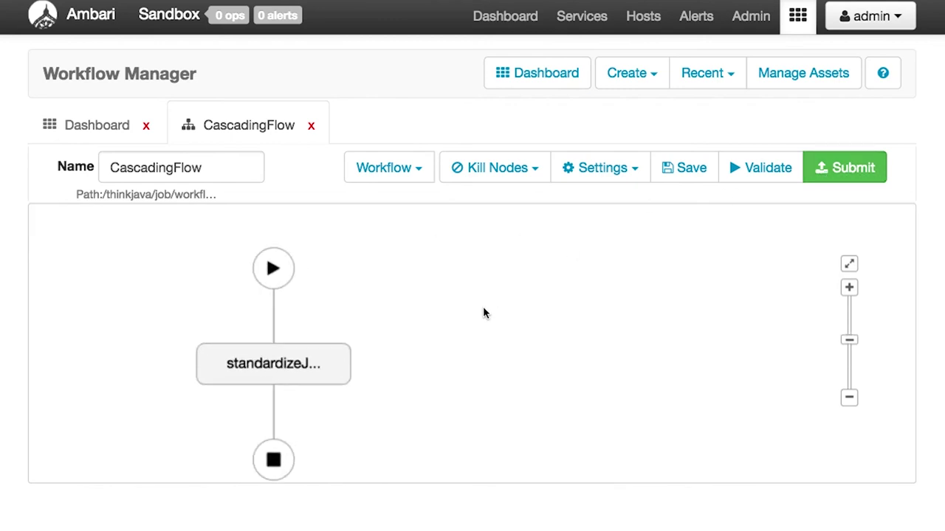
{"action": "left_click", "coordinate": [417, 174]}
{"action": "left_click", "coordinate": [417, 303]}
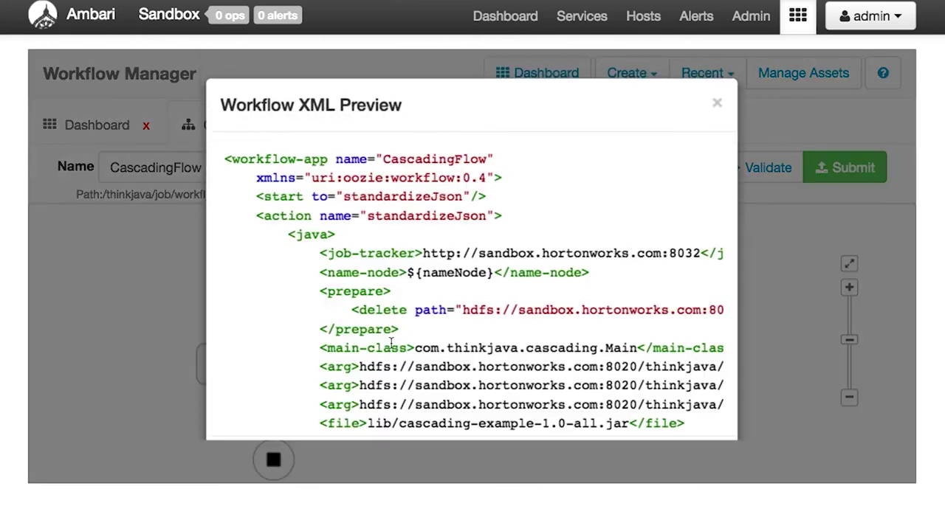
{"action": "scroll", "coordinate": [400, 331], "scroll_direction": "down", "scroll_amount": 6}
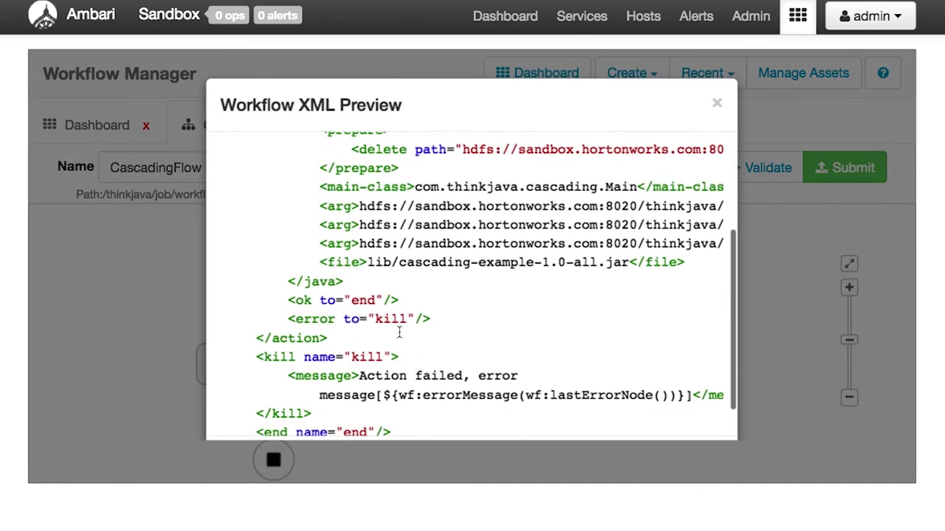
{"action": "scroll", "coordinate": [498, 242], "scroll_direction": "up", "scroll_amount": 1}
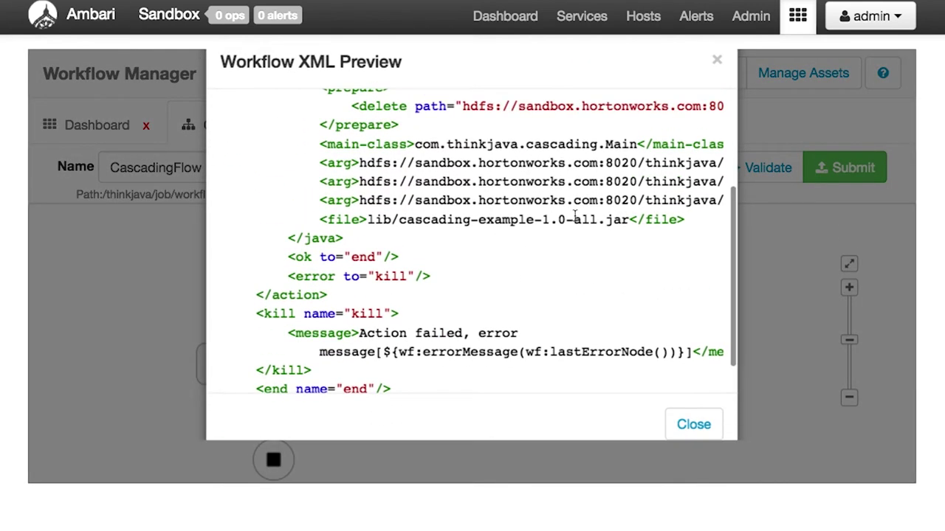
{"action": "scroll", "coordinate": [572, 223], "scroll_direction": "up", "scroll_amount": 2}
{"action": "scroll", "coordinate": [516, 225], "scroll_direction": "right", "scroll_amount": 3}
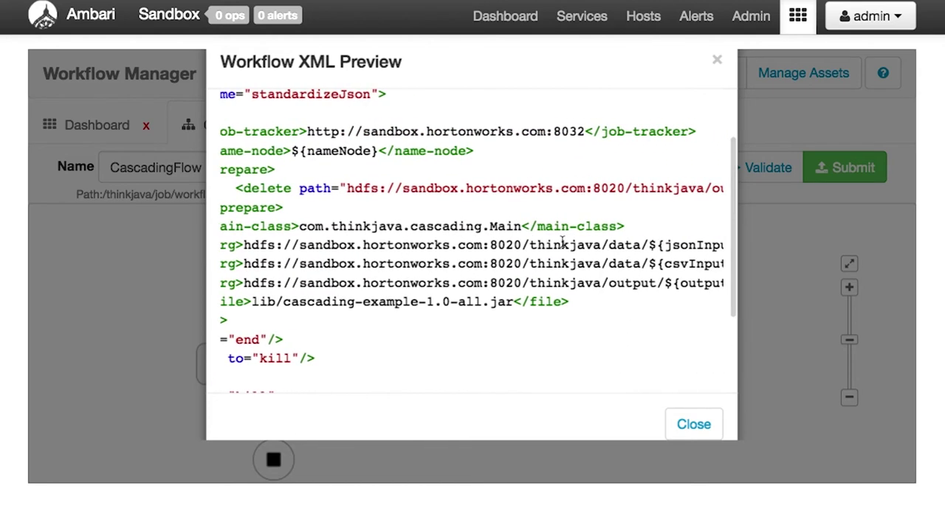
{"action": "scroll", "coordinate": [486, 236], "scroll_direction": "left", "scroll_amount": 3}
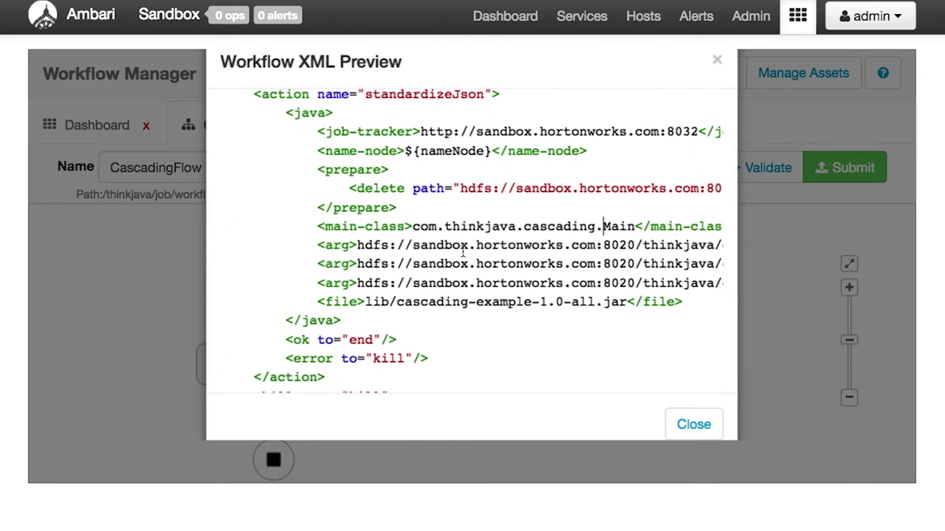
{"action": "scroll", "coordinate": [463, 251], "scroll_direction": "right", "scroll_amount": 3}
{"action": "scroll", "coordinate": [419, 254], "scroll_direction": "right", "scroll_amount": 3}
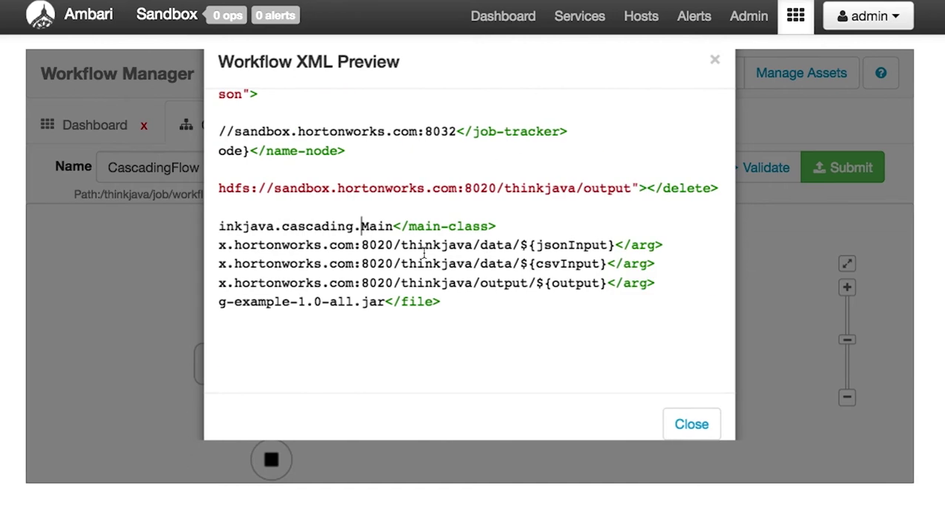
{"action": "left_click", "coordinate": [715, 62]}
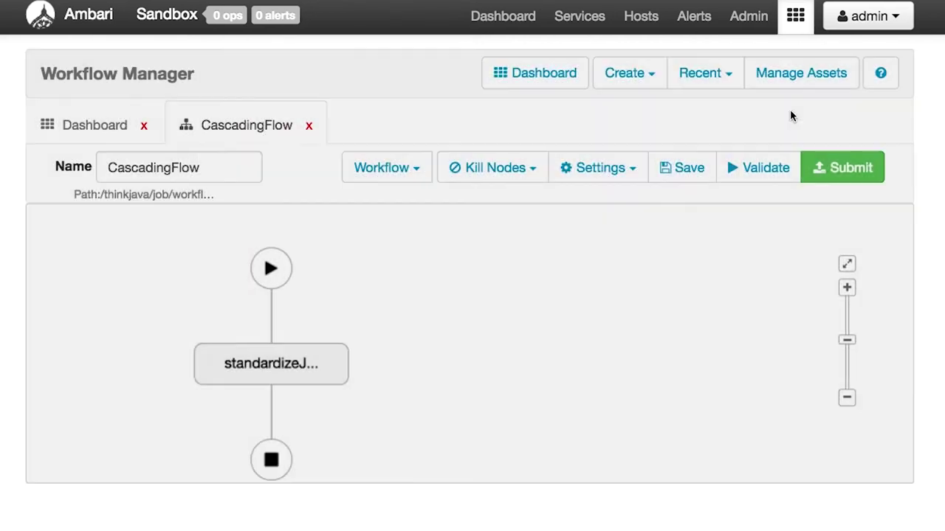
Start submitting the workflow and set jsonInput to hospitalB.json and csvInput to hospitalA.csv in the job properties.
{"action": "left_click", "coordinate": [828, 168]}
{"action": "scroll", "coordinate": [406, 331], "scroll_direction": "down", "scroll_amount": 2}
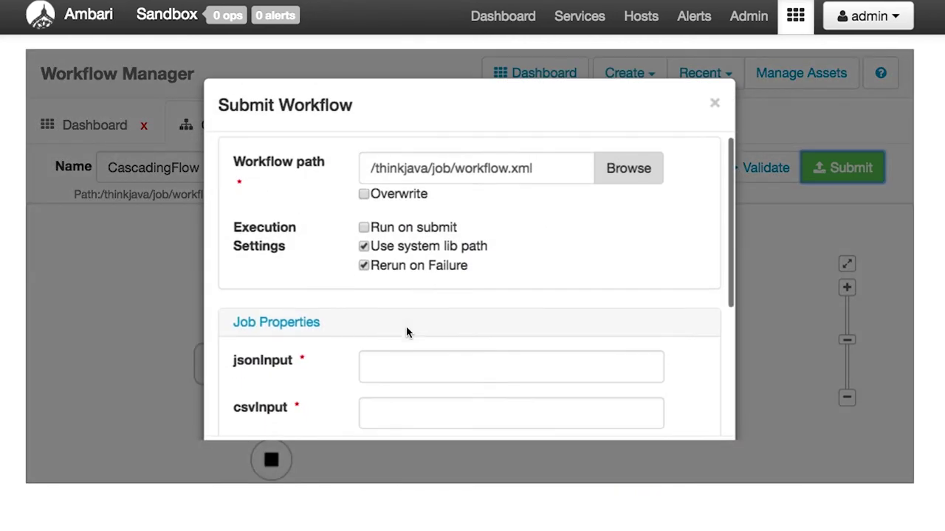
{"action": "left_click", "coordinate": [416, 294]}
{"action": "type", "text": "hospitalB."}
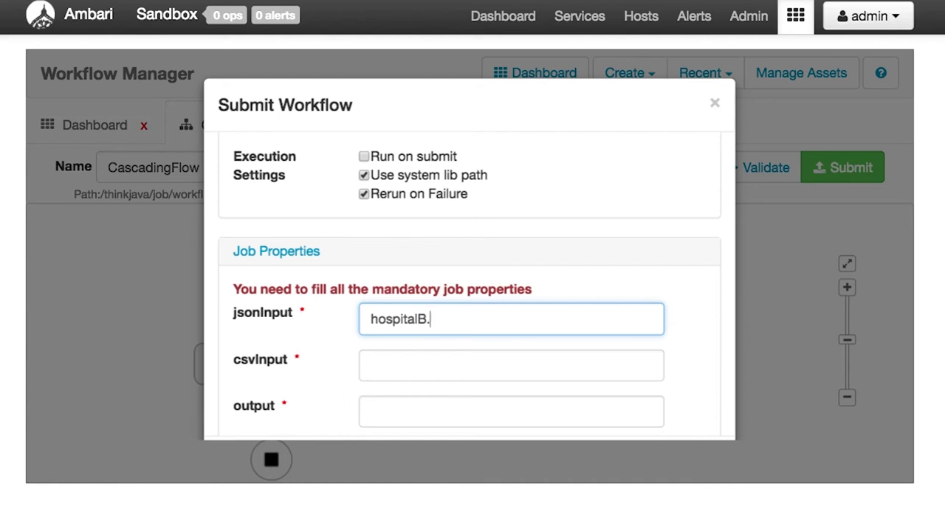
{"action": "type", "text": "json"}
{"action": "key", "text": "Tab"}
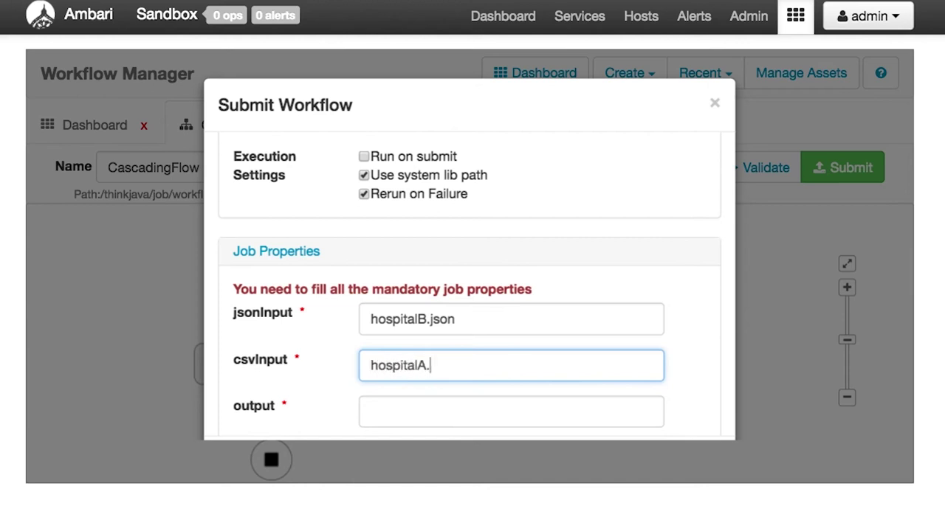
Set the output job property to allHospitals.
{"action": "left_click", "coordinate": [409, 420]}
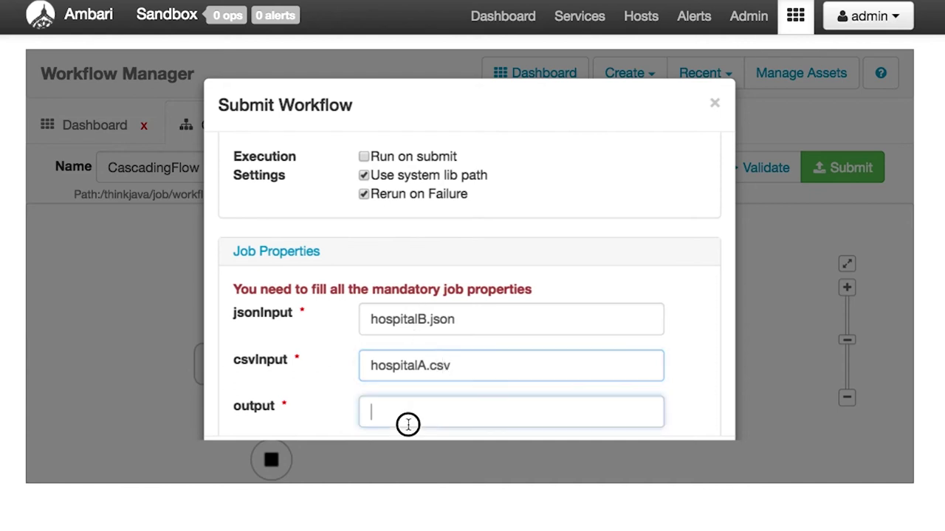
{"action": "type", "text": "output/resu"}
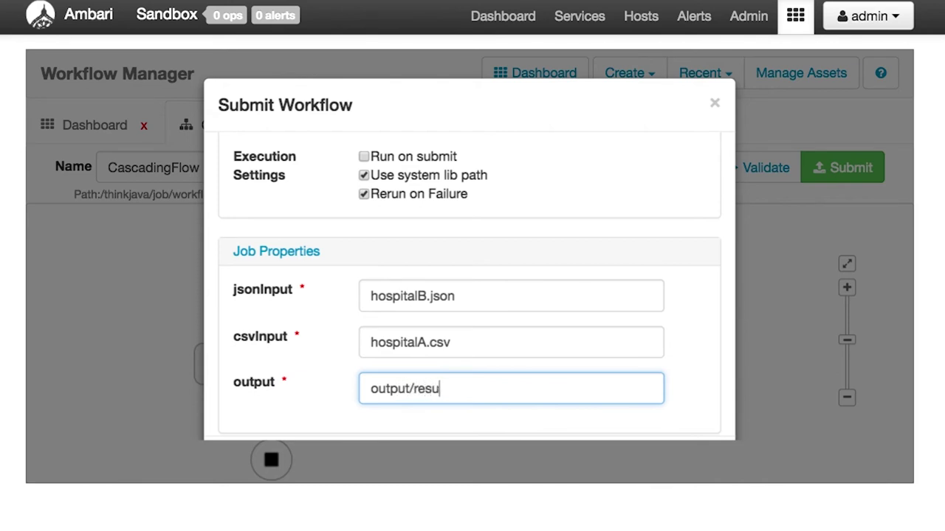
{"action": "key", "text": "BackSpace"}
{"action": "key", "text": "BackSpace"}
{"action": "key", "text": "BackSpace"}
{"action": "key", "text": "BackSpace"}
{"action": "key", "text": "BackSpace"}
{"action": "key", "text": "BackSpace"}
{"action": "key", "text": "BackSpace"}
{"action": "key", "text": "BackSpace"}
{"action": "key", "text": "BackSpace"}
{"action": "type", "text": "allHo"}
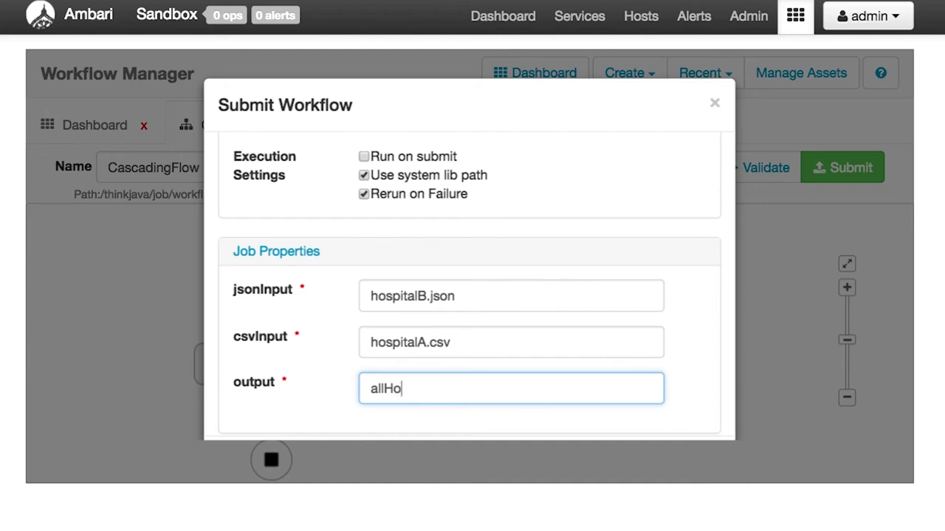
{"action": "type", "text": "spitals"}
Enable Run on submit and Overwrite for the workflow submission and review the remaining settings through the custom job properties.
{"action": "scroll", "coordinate": [410, 410], "scroll_direction": "down", "scroll_amount": 3}
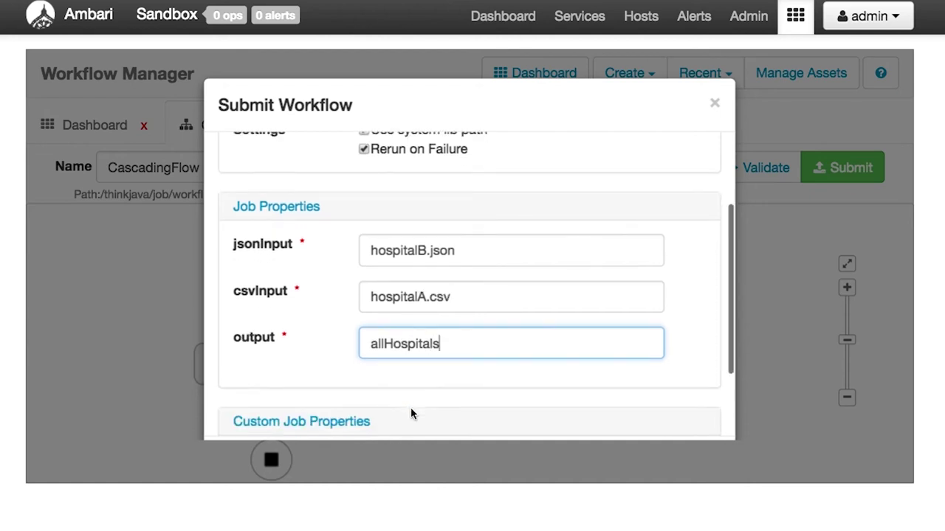
{"action": "scroll", "coordinate": [411, 409], "scroll_direction": "down", "scroll_amount": 3}
{"action": "scroll", "coordinate": [411, 410], "scroll_direction": "up", "scroll_amount": 3}
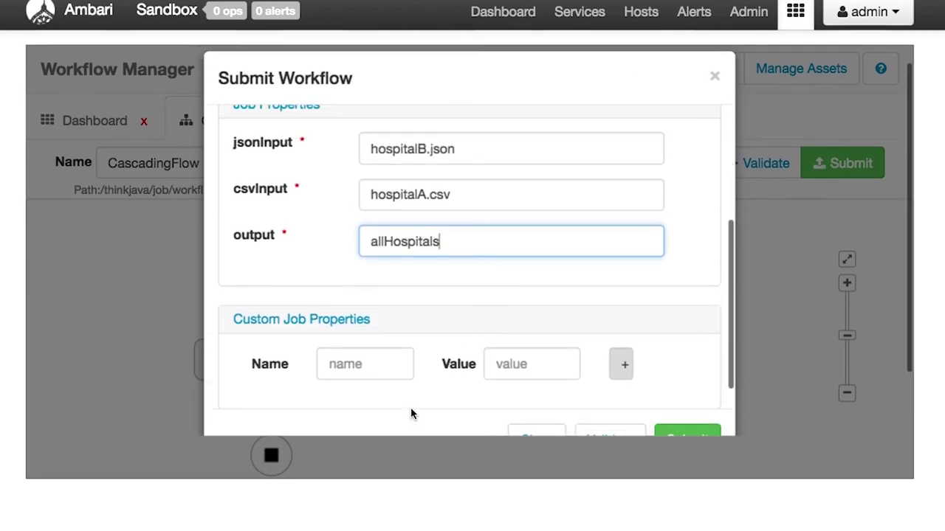
{"action": "scroll", "coordinate": [411, 410], "scroll_direction": "up", "scroll_amount": 3}
{"action": "left_click", "coordinate": [363, 147]}
{"action": "scroll", "coordinate": [363, 151], "scroll_direction": "up", "scroll_amount": 2}
{"action": "left_click", "coordinate": [363, 201]}
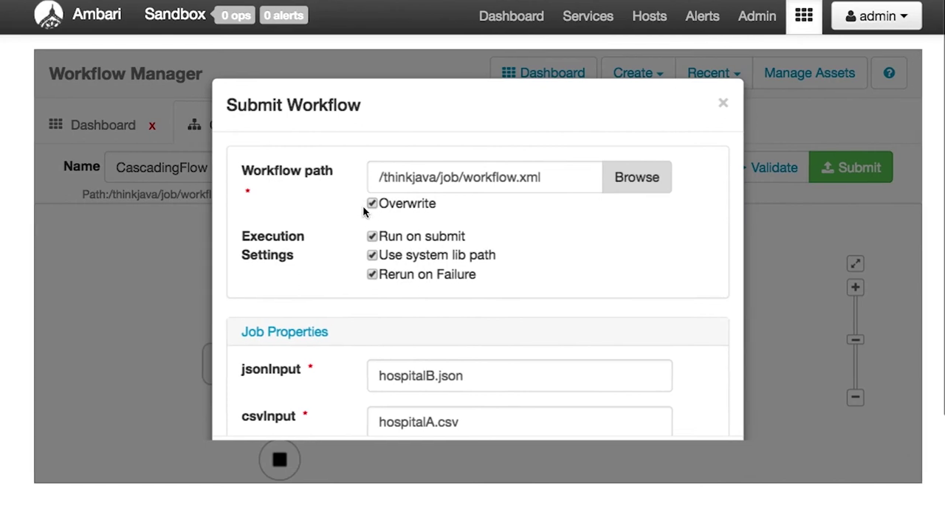
{"action": "scroll", "coordinate": [494, 264], "scroll_direction": "down", "scroll_amount": 3}
{"action": "scroll", "coordinate": [494, 263], "scroll_direction": "up", "scroll_amount": 3}
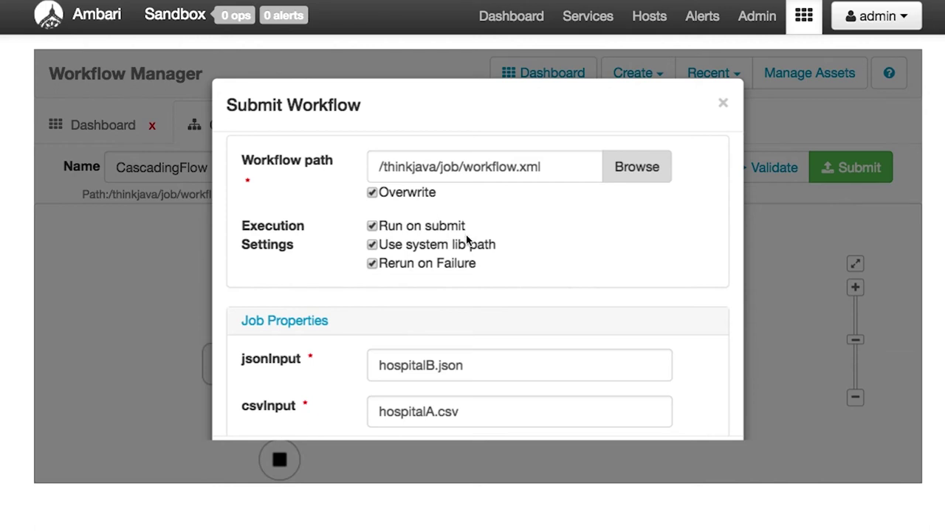
{"action": "scroll", "coordinate": [466, 229], "scroll_direction": "down", "scroll_amount": 5}
{"action": "scroll", "coordinate": [466, 235], "scroll_direction": "down", "scroll_amount": 3}
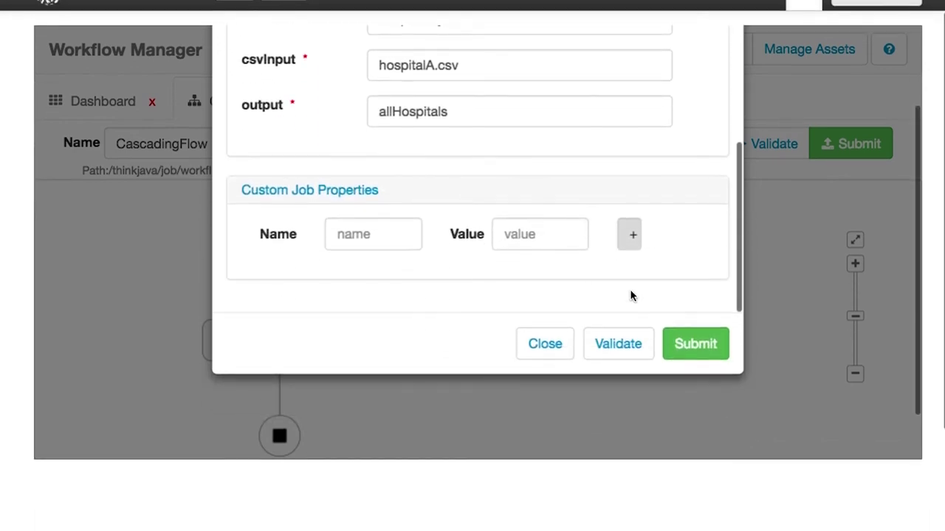
Submit the workflow with the entered job properties, mark the returned job id line, and close the submission dialog.
{"action": "left_click", "coordinate": [705, 347]}
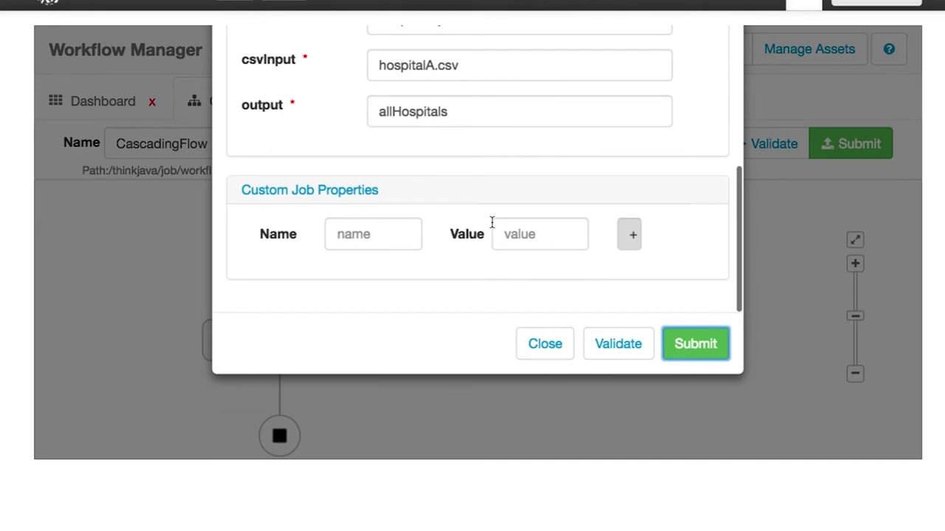
{"action": "scroll", "coordinate": [491, 221], "scroll_direction": "up", "scroll_amount": 8}
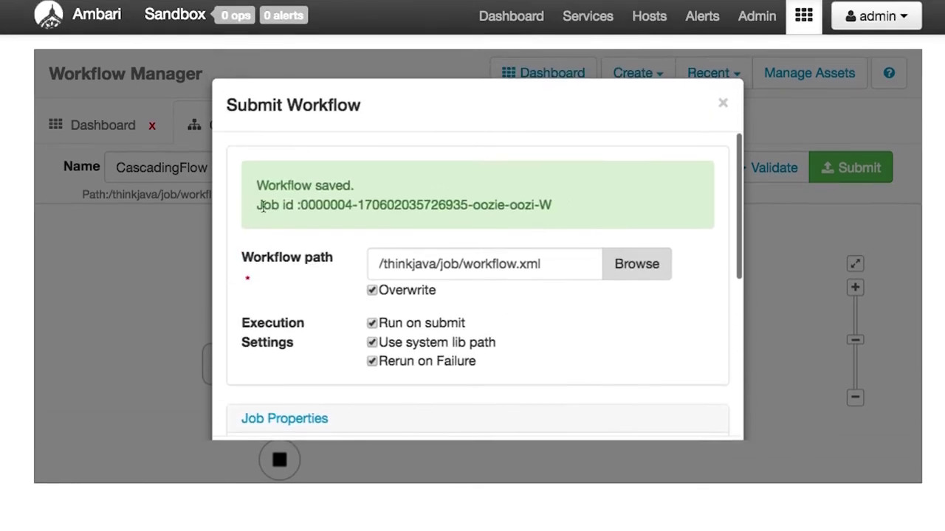
{"action": "left_click_drag", "start_coordinate": [262, 205], "coordinate": [638, 205]}
{"action": "left_click", "coordinate": [723, 106]}
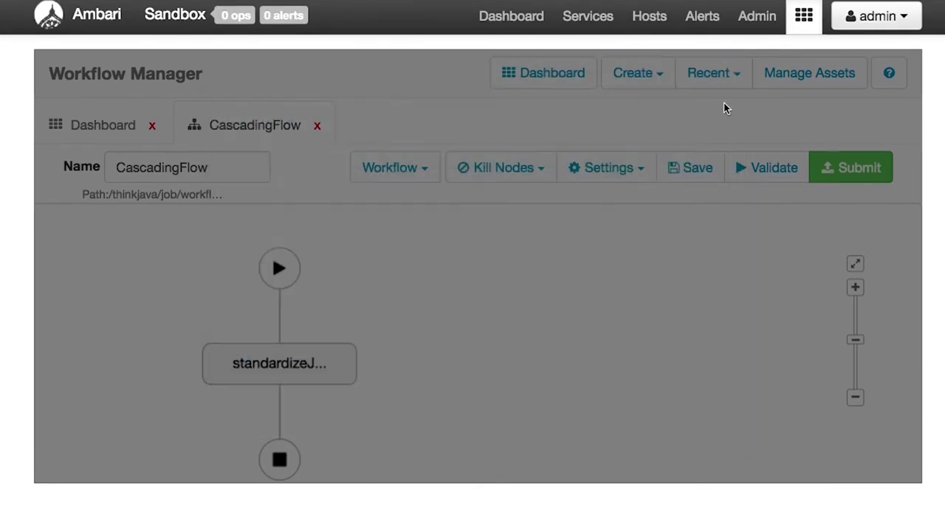
Open the newest CascadingFlow run from the workflow dashboard and examine the statuses and start and end times of its actions.
{"action": "left_click", "coordinate": [64, 123]}
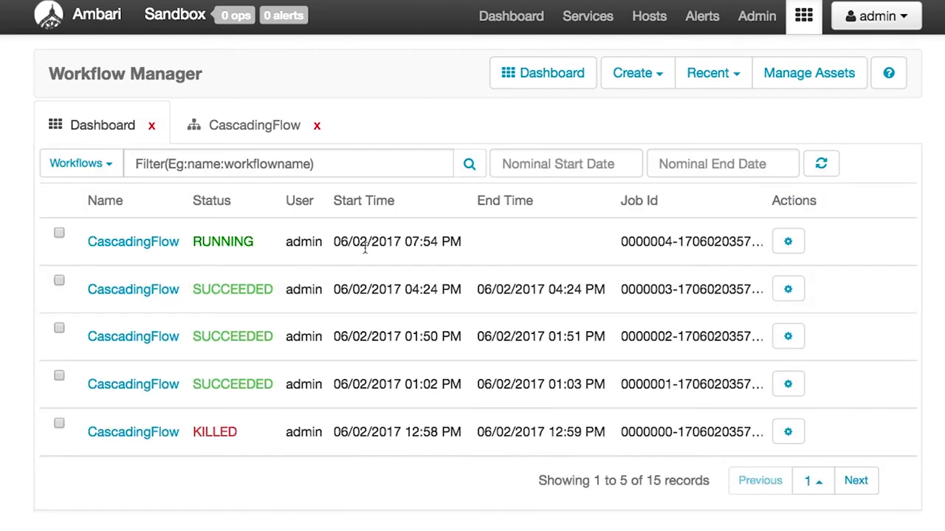
{"action": "mouse_move", "coordinate": [368, 247]}
{"action": "left_click", "coordinate": [148, 244]}
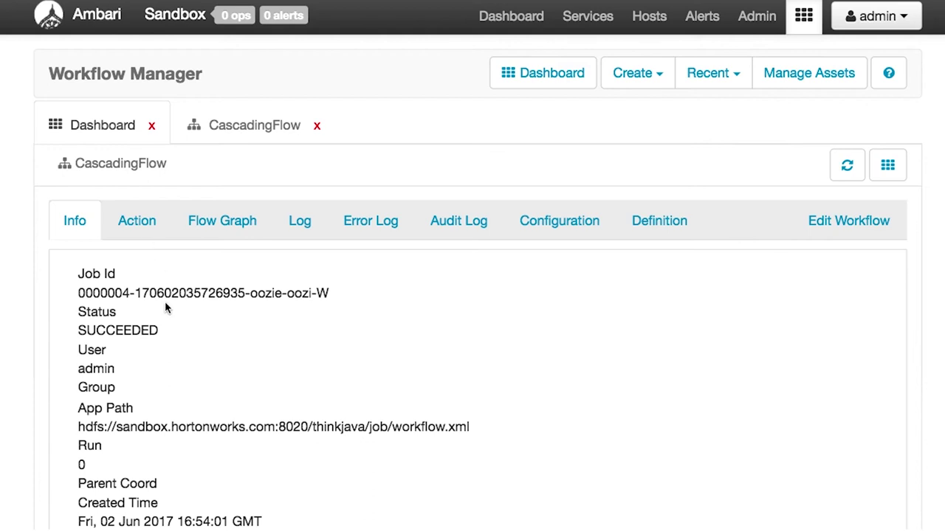
{"action": "left_click", "coordinate": [146, 216]}
{"action": "scroll", "coordinate": [199, 284], "scroll_direction": "down", "scroll_amount": 5}
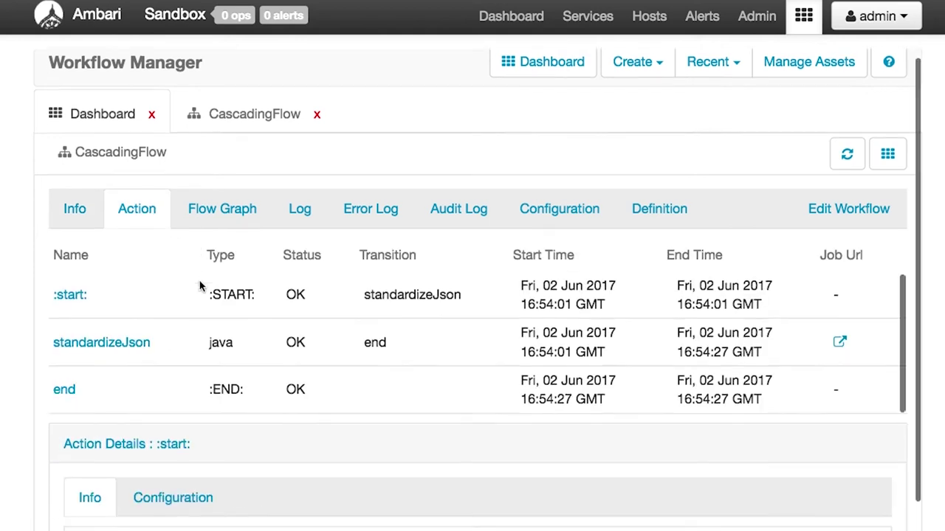
{"action": "scroll", "coordinate": [199, 286], "scroll_direction": "up", "scroll_amount": 1}
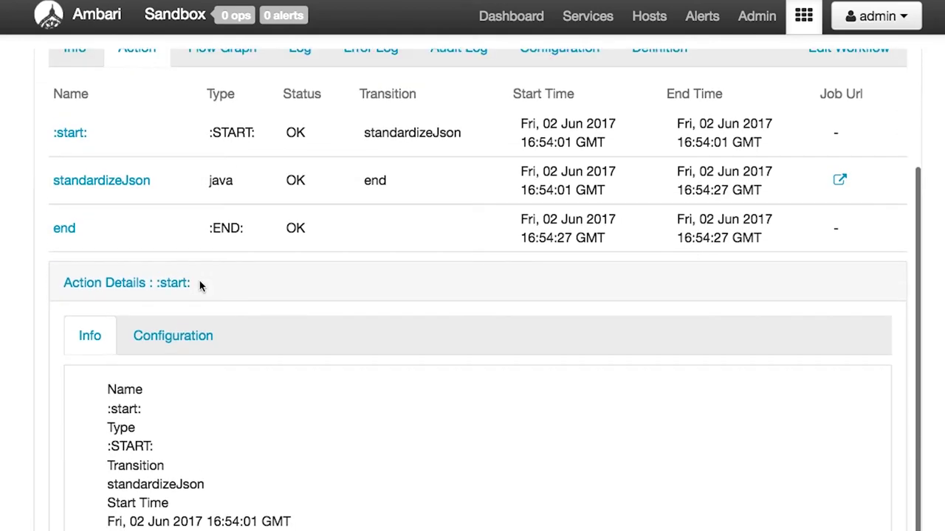
{"action": "left_click_drag", "start_coordinate": [521, 189], "coordinate": [552, 192]}
{"action": "scroll", "coordinate": [551, 190], "scroll_direction": "up", "scroll_amount": 4}
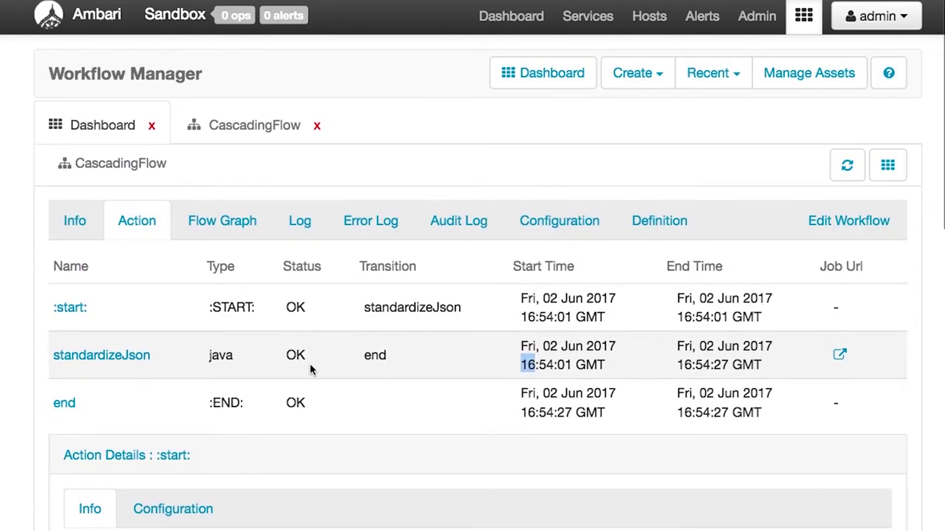
View the flow graph of the CascadingFlow run, switching between it and the run's info and actions.
{"action": "left_click", "coordinate": [223, 223]}
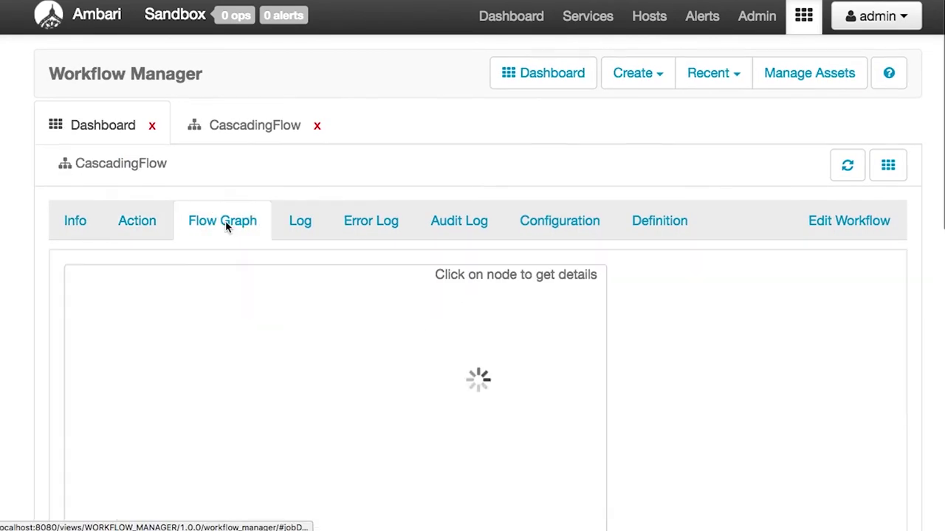
{"action": "left_click", "coordinate": [84, 223]}
{"action": "left_click", "coordinate": [154, 228]}
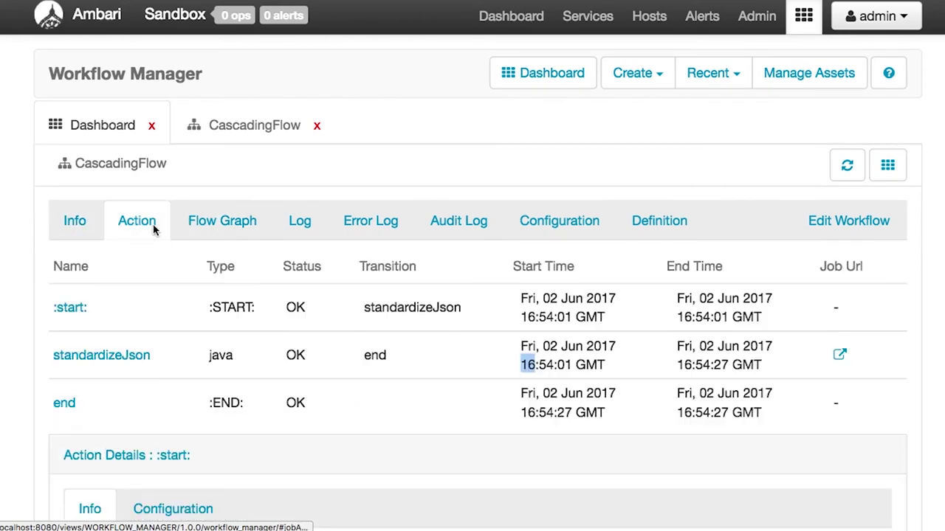
{"action": "left_click", "coordinate": [228, 228]}
{"action": "scroll", "coordinate": [264, 384], "scroll_direction": "up", "scroll_amount": 5}
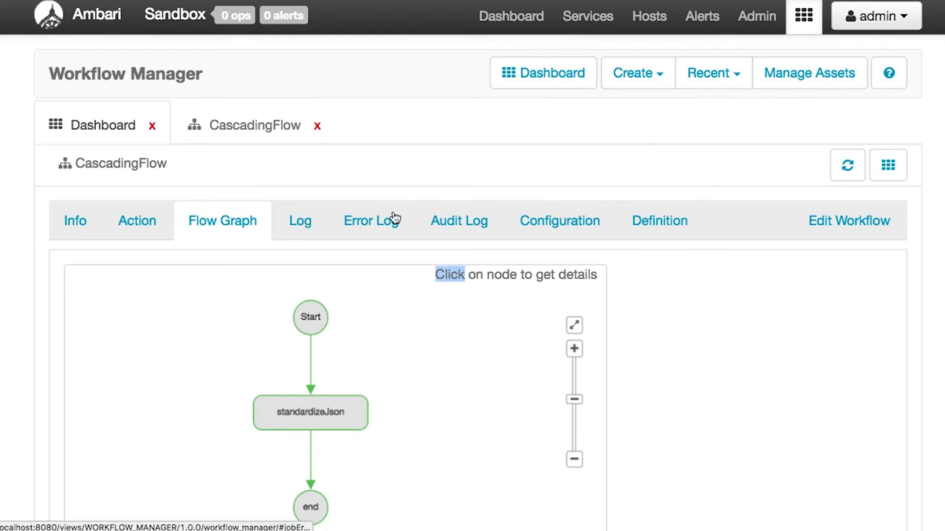
Review the run's configuration values and its XML definition, and return to the list of workflow runs.
{"action": "left_click", "coordinate": [578, 231]}
{"action": "scroll", "coordinate": [445, 369], "scroll_direction": "down", "scroll_amount": 3}
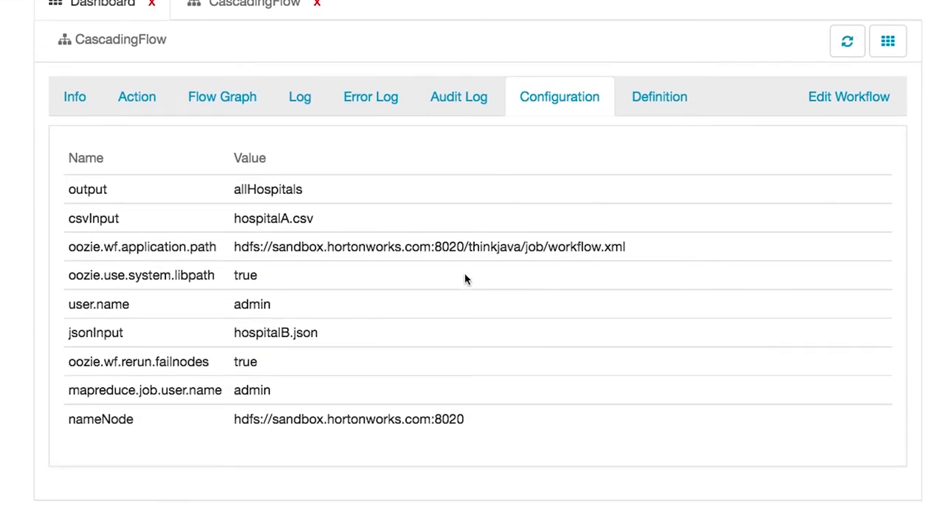
{"action": "scroll", "coordinate": [433, 313], "scroll_direction": "up", "scroll_amount": 2}
{"action": "left_click", "coordinate": [674, 149]}
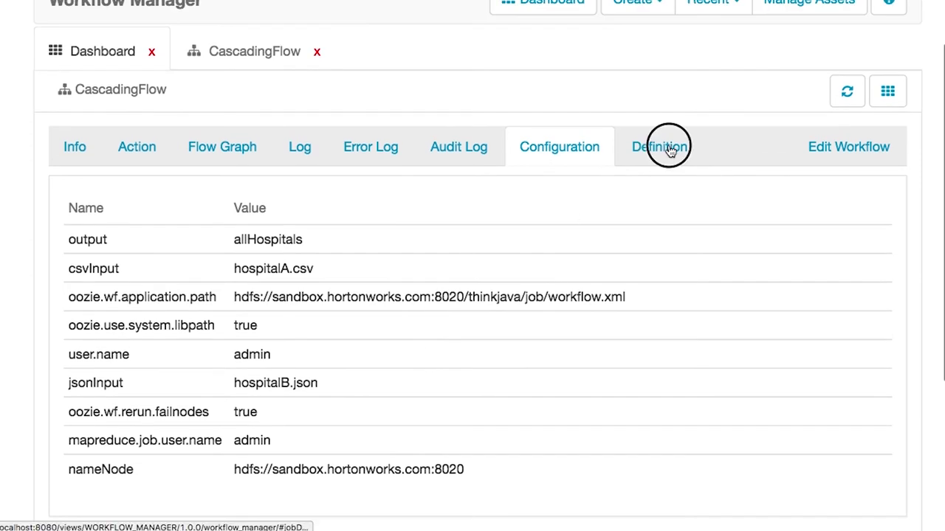
{"action": "scroll", "coordinate": [345, 233], "scroll_direction": "up", "scroll_amount": 2}
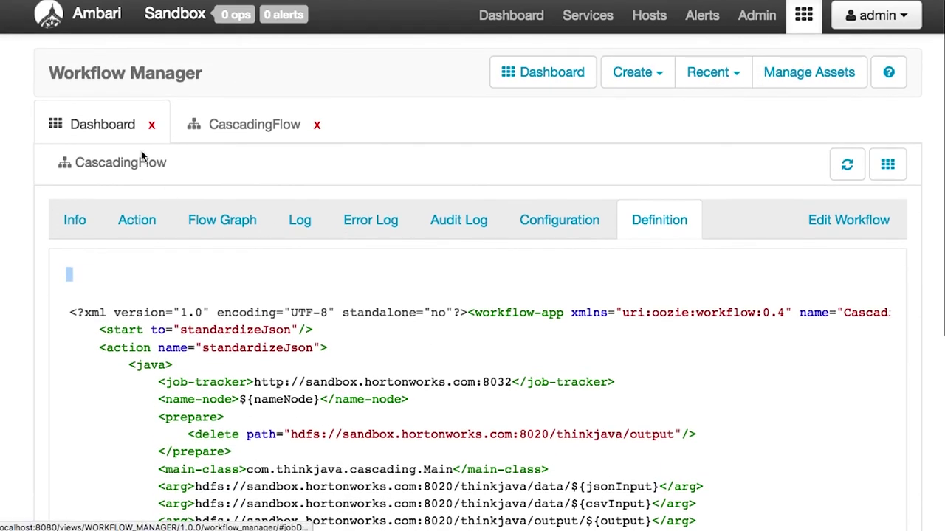
{"action": "left_click", "coordinate": [113, 124]}
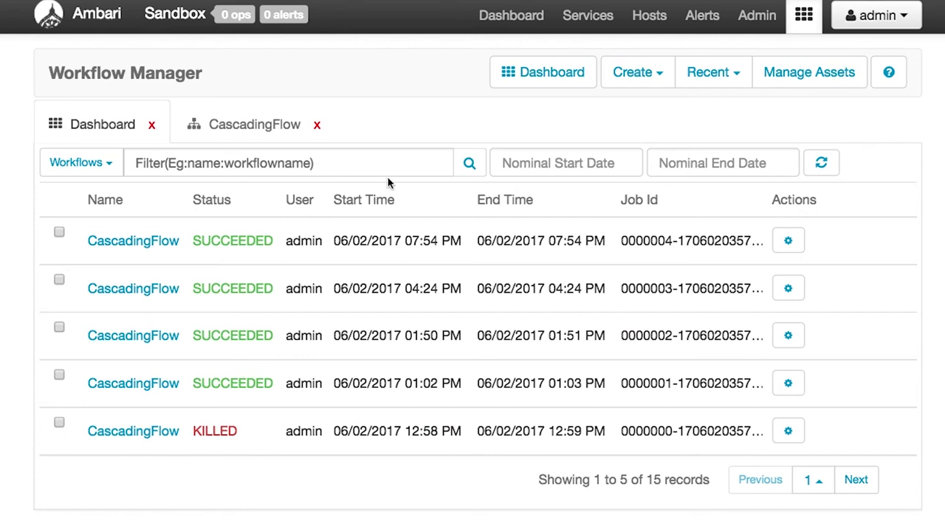
Switch to Files View and open the allHospitals folder inside thinkjava/output.
{"action": "left_click", "coordinate": [804, 15]}
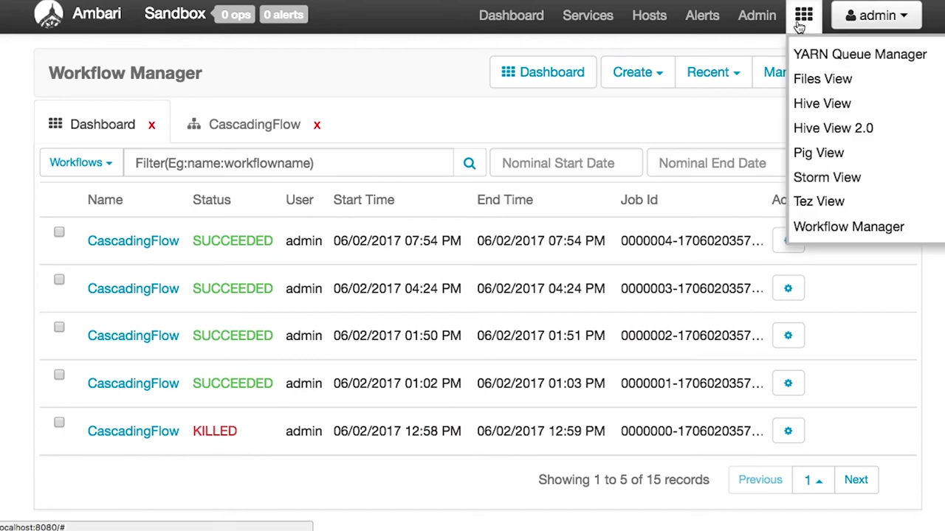
{"action": "left_click", "coordinate": [811, 75]}
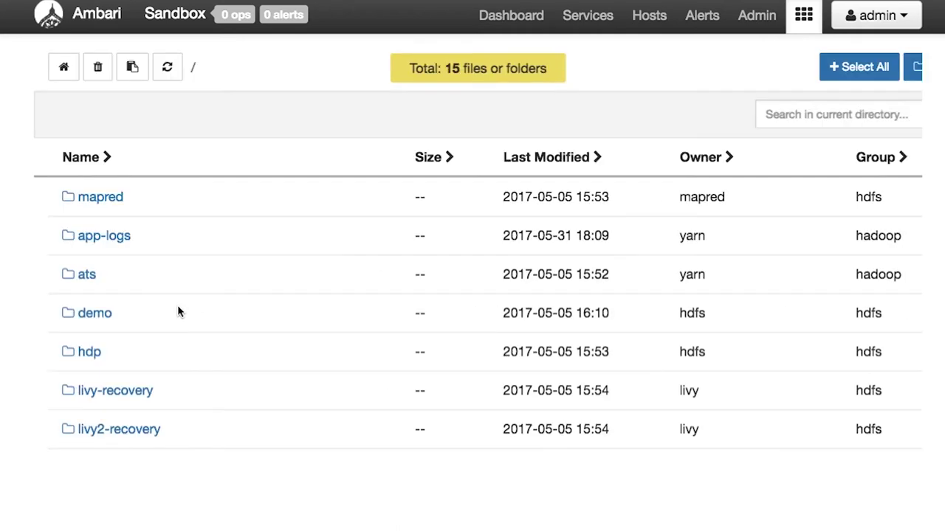
{"action": "scroll", "coordinate": [144, 399], "scroll_direction": "down", "scroll_amount": 5}
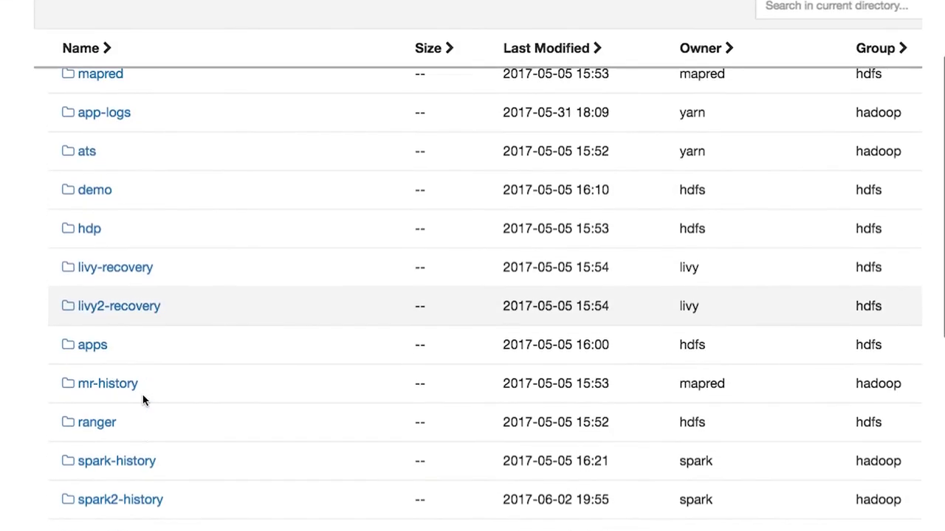
{"action": "scroll", "coordinate": [143, 397], "scroll_direction": "down", "scroll_amount": 3}
{"action": "left_click", "coordinate": [112, 374]}
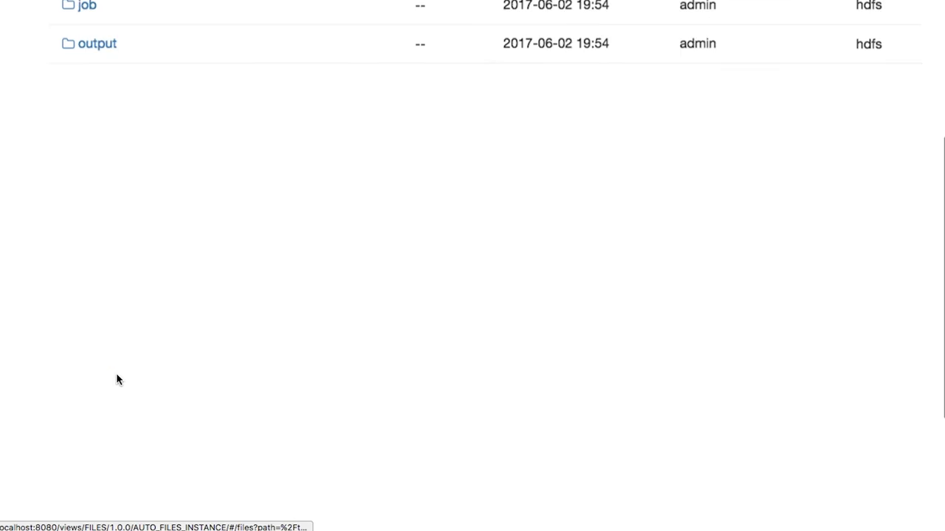
{"action": "scroll", "coordinate": [113, 104], "scroll_direction": "up", "scroll_amount": 3}
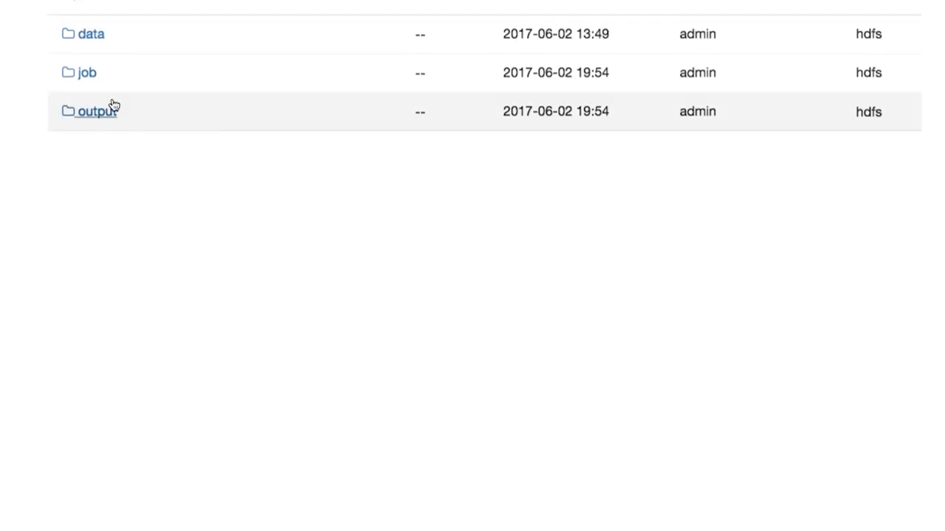
{"action": "left_click", "coordinate": [99, 160]}
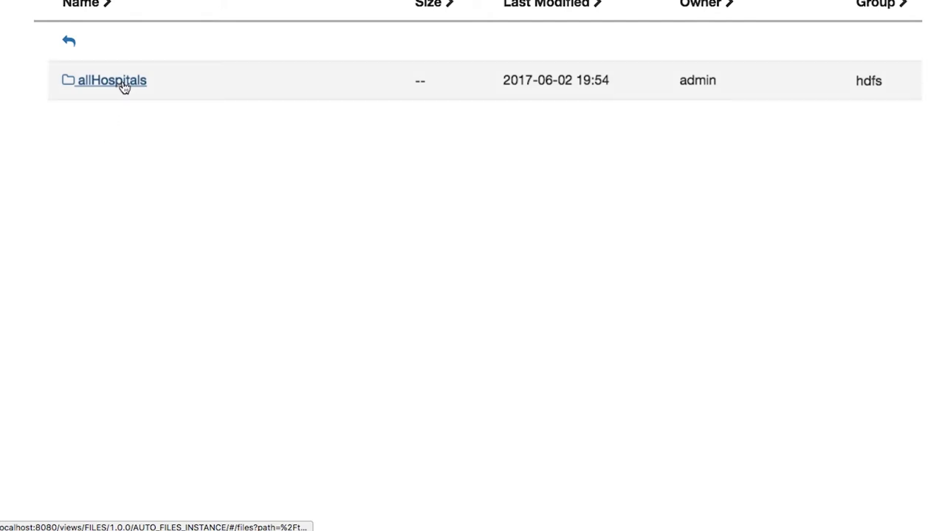
{"action": "scroll", "coordinate": [110, 185], "scroll_direction": "up", "scroll_amount": 1}
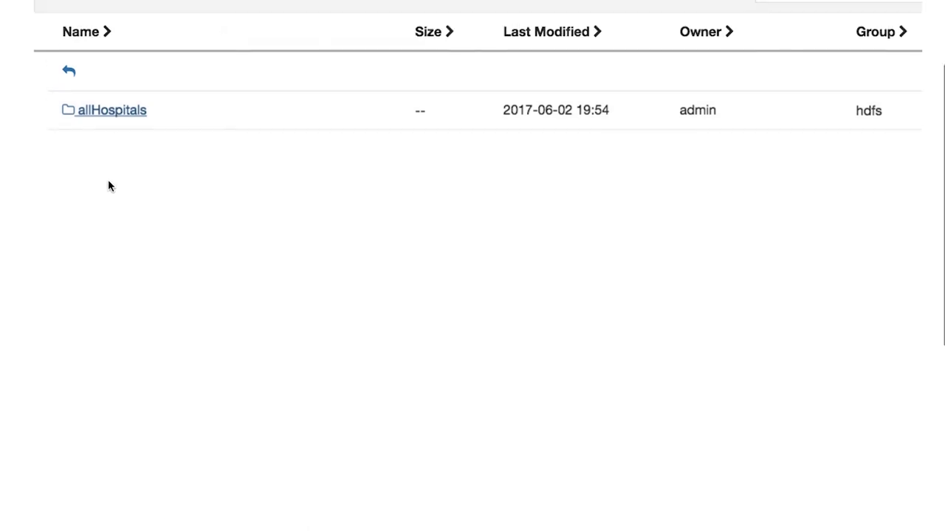
{"action": "left_click", "coordinate": [132, 118]}
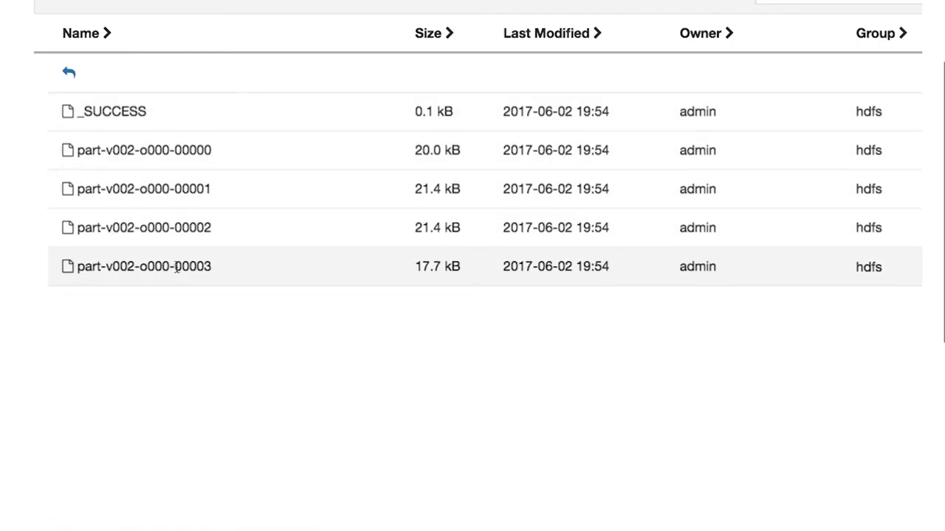
Go through the generated part files in allHospitals, from part-v002-o000-00000 to part-v002-o000-00003, selecting them one by one.
{"action": "left_click", "coordinate": [192, 227]}
{"action": "left_click", "coordinate": [209, 188]}
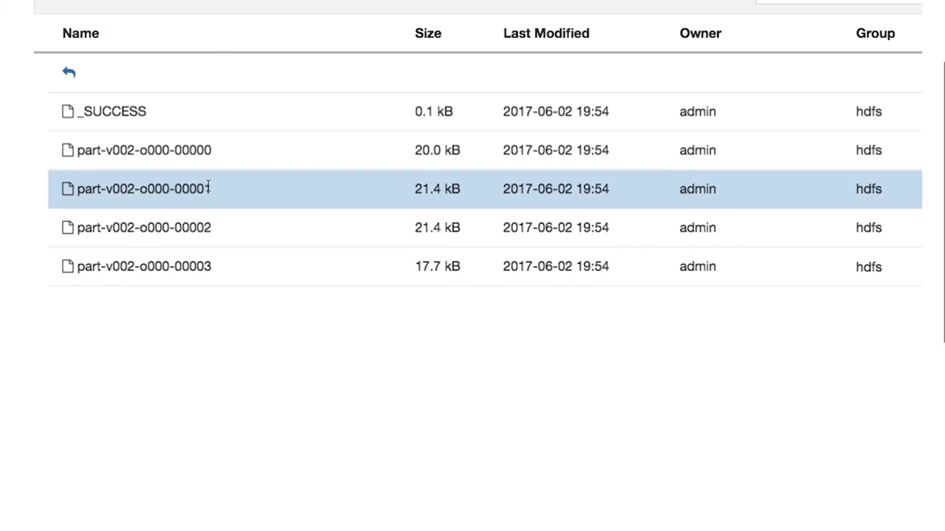
{"action": "left_click", "coordinate": [215, 158]}
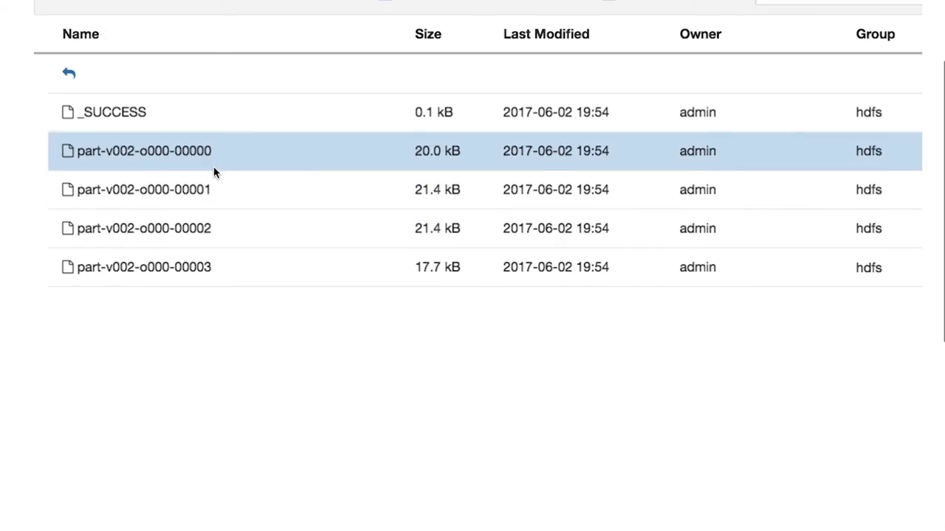
{"action": "left_click", "coordinate": [209, 189]}
{"action": "left_click", "coordinate": [212, 228]}
{"action": "left_click", "coordinate": [214, 261]}
{"action": "left_click", "coordinate": [220, 229]}
{"action": "left_click", "coordinate": [228, 200]}
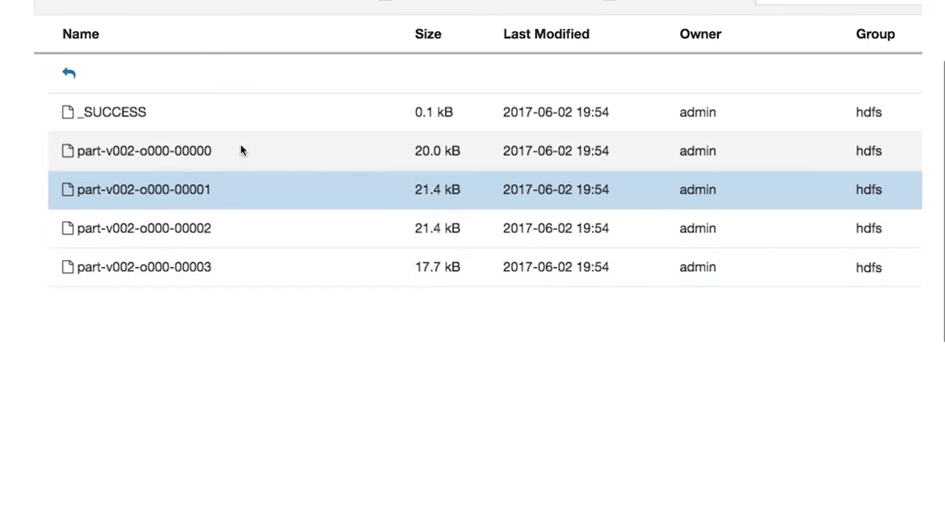
{"action": "left_click", "coordinate": [239, 145]}
{"action": "left_click", "coordinate": [243, 190]}
{"action": "left_click", "coordinate": [250, 221]}
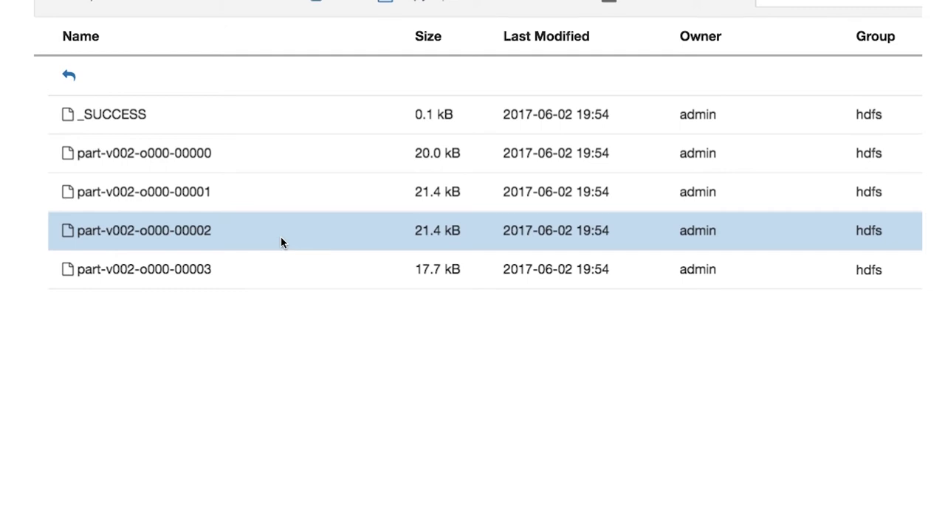
{"action": "left_click", "coordinate": [282, 186]}
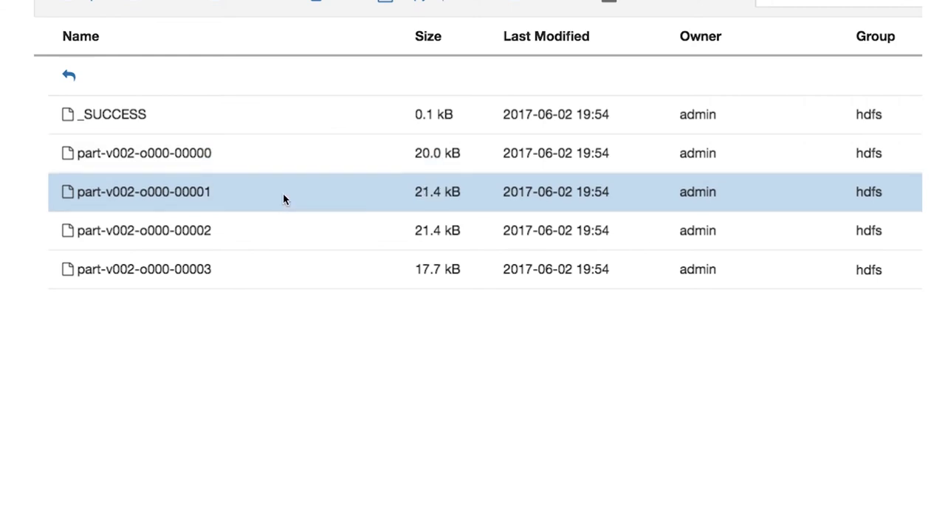
{"action": "left_click", "coordinate": [282, 218]}
{"action": "left_click", "coordinate": [273, 279]}
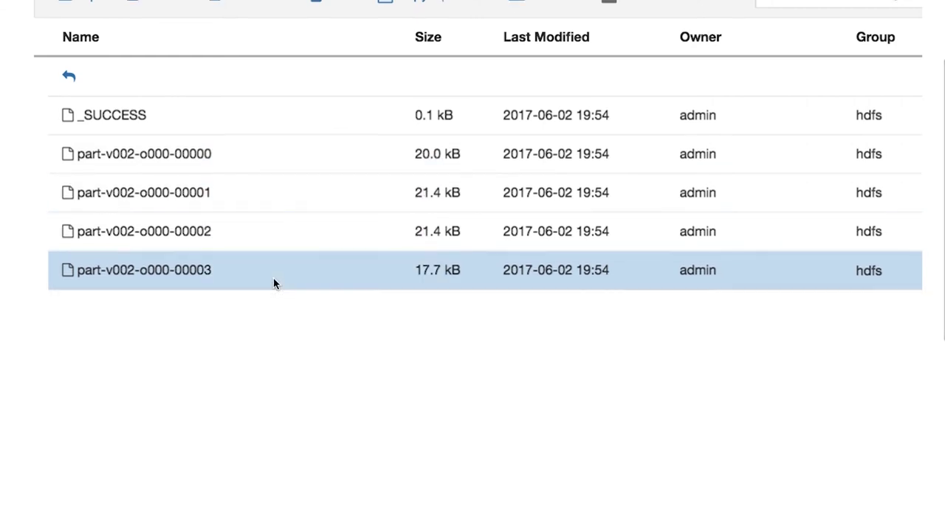
{"action": "left_click", "coordinate": [301, 220]}
{"action": "left_click", "coordinate": [306, 195]}
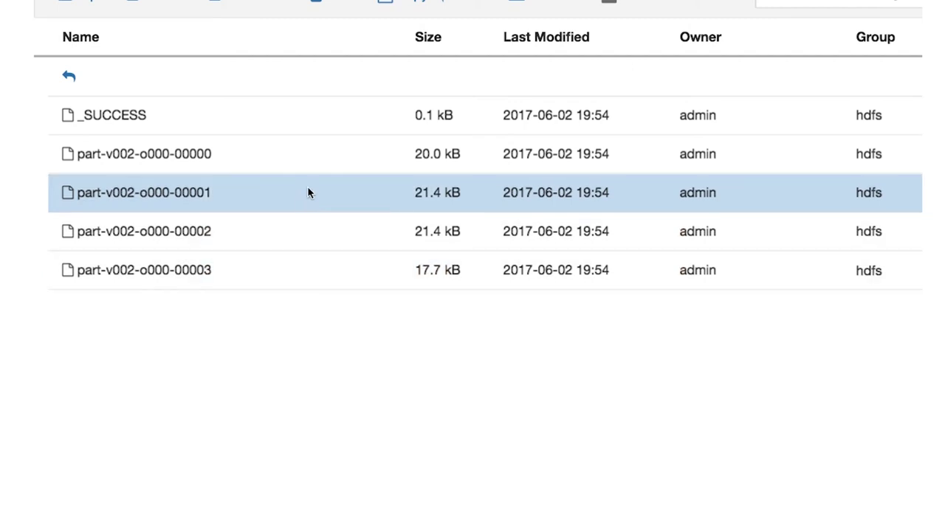
{"action": "left_click", "coordinate": [313, 172]}
Go back up two folder levels from allHospitals to the thinkjava folder.
{"action": "scroll", "coordinate": [276, 238], "scroll_direction": "up", "scroll_amount": 1}
{"action": "left_click", "coordinate": [69, 100]}
{"action": "left_click", "coordinate": [69, 100]}
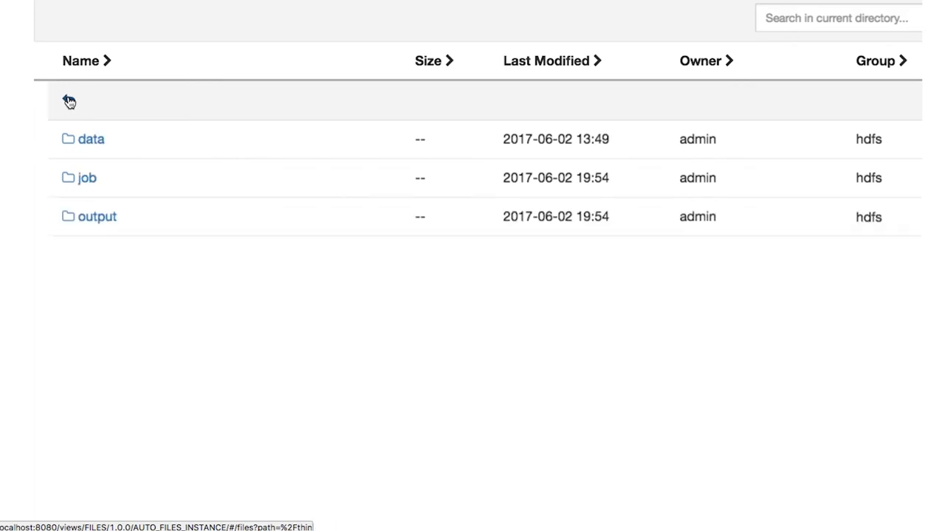
{"action": "scroll", "coordinate": [152, 148], "scroll_direction": "up", "scroll_amount": 4}
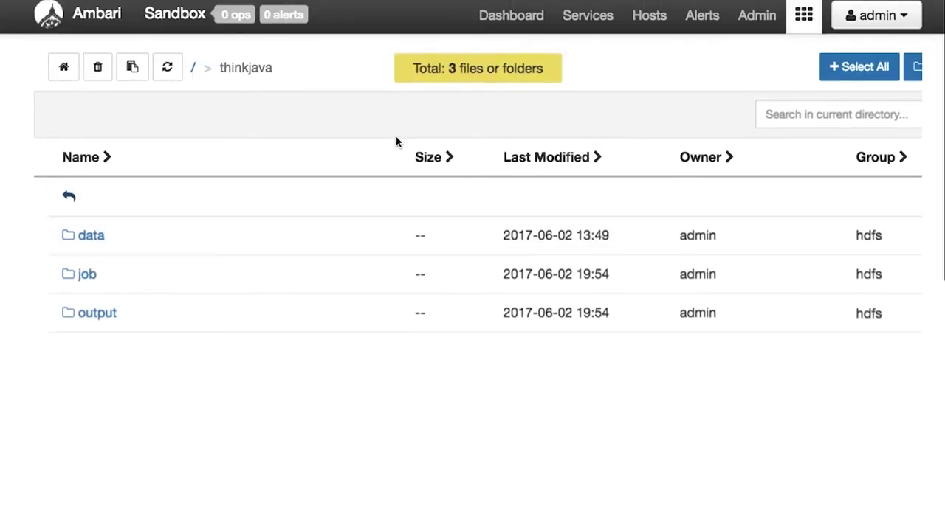
Leave the browser and switch to the Keynote presentation at the DEMO time slide.
{"action": "mouse_move", "coordinate": [399, 2]}
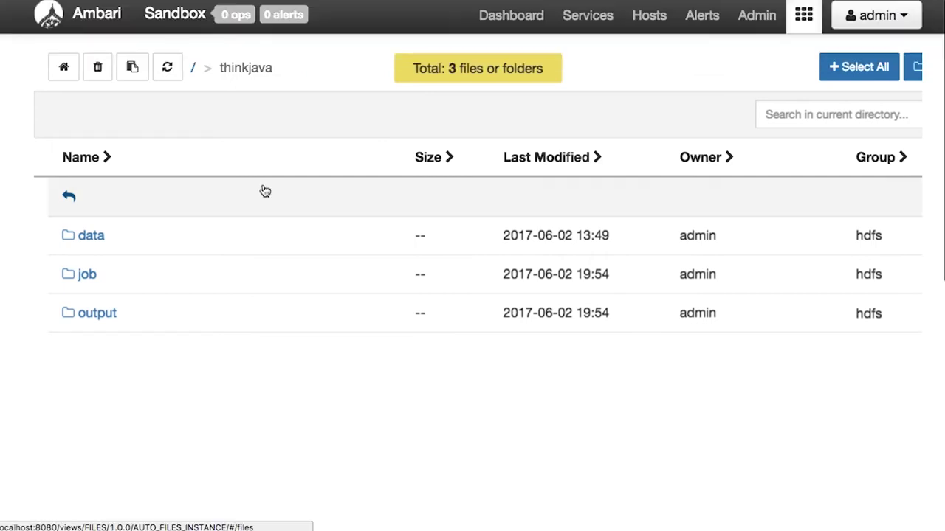
{"action": "key", "text": "ctrl+Left"}
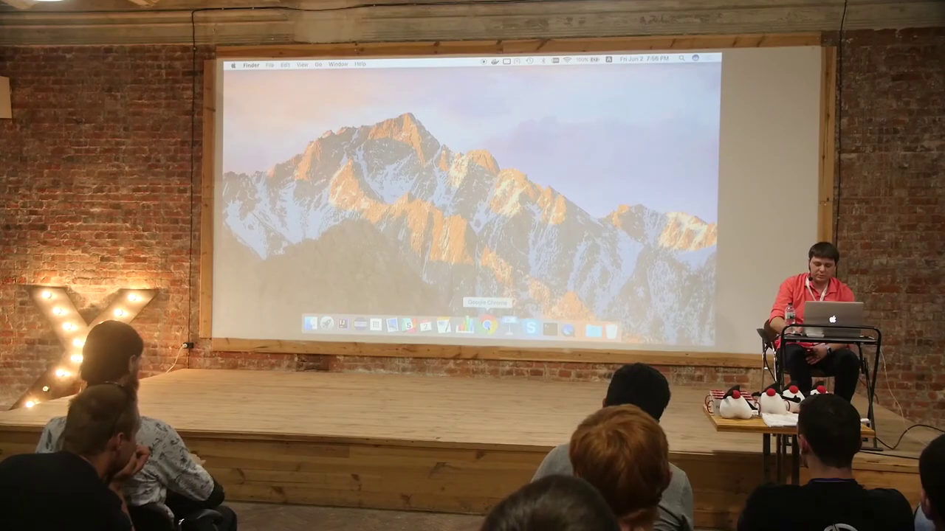
{"action": "left_click", "coordinate": [506, 324]}
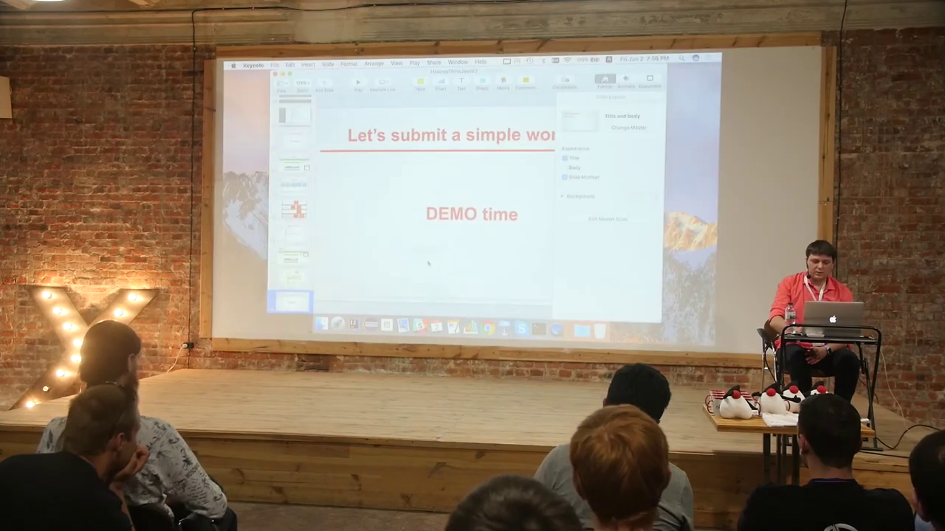
Start the slideshow playback from the DEMO time slide.
{"action": "key", "text": "alt+super+p"}
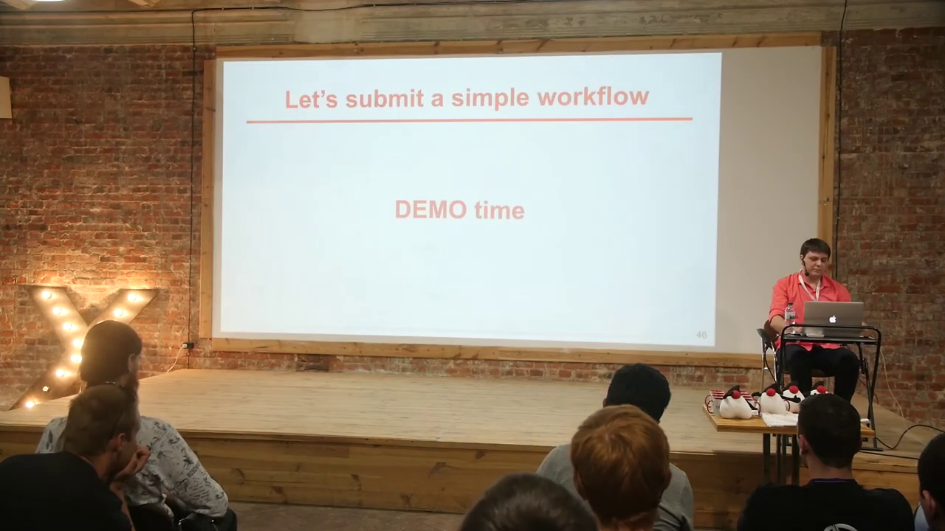
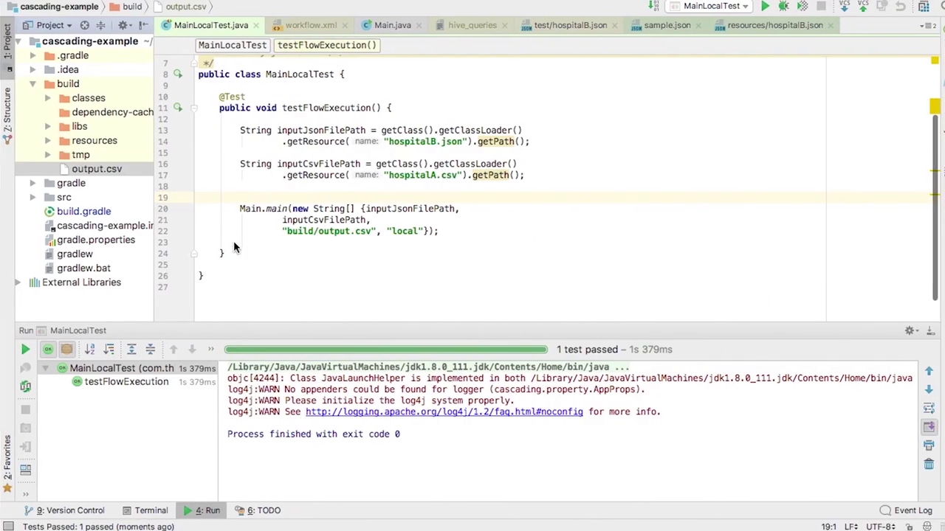
Switch to IntelliJ IDEA and open queries.hql from the src/test/resources folder of the cascading-example project.
{"action": "left_click", "coordinate": [285, 262]}
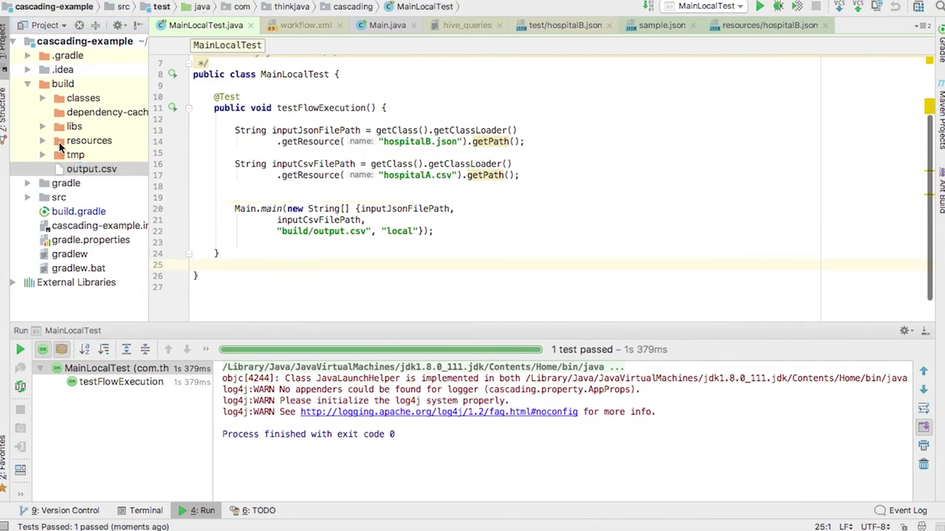
{"action": "left_click", "coordinate": [75, 241]}
{"action": "left_click", "coordinate": [27, 197]}
{"action": "left_click", "coordinate": [53, 230]}
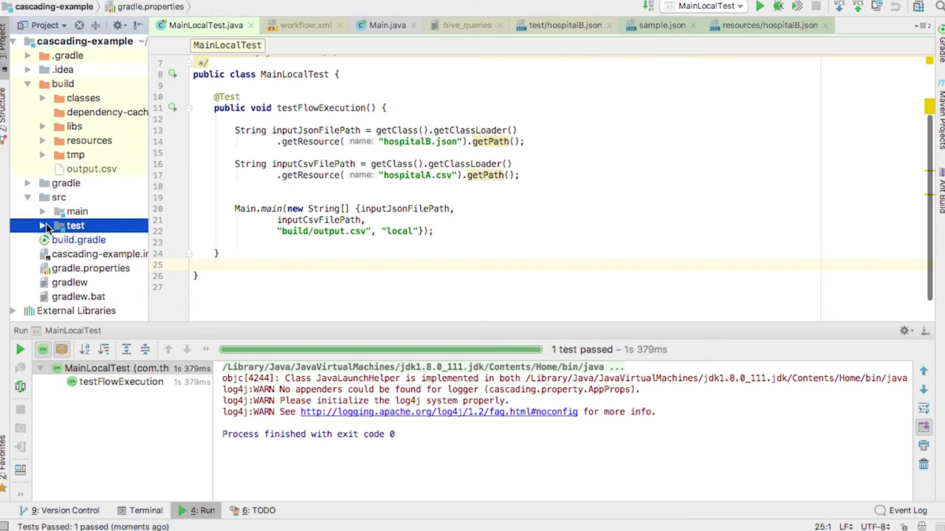
{"action": "left_click", "coordinate": [42, 226]}
{"action": "left_click", "coordinate": [58, 240]}
{"action": "left_click", "coordinate": [57, 240]}
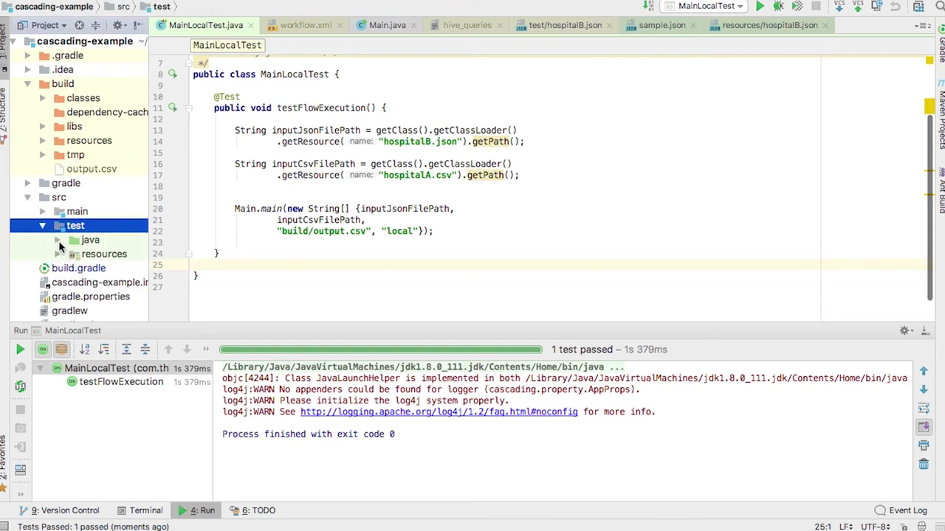
{"action": "left_click", "coordinate": [57, 254]}
{"action": "scroll", "coordinate": [87, 277], "scroll_direction": "down", "scroll_amount": 7}
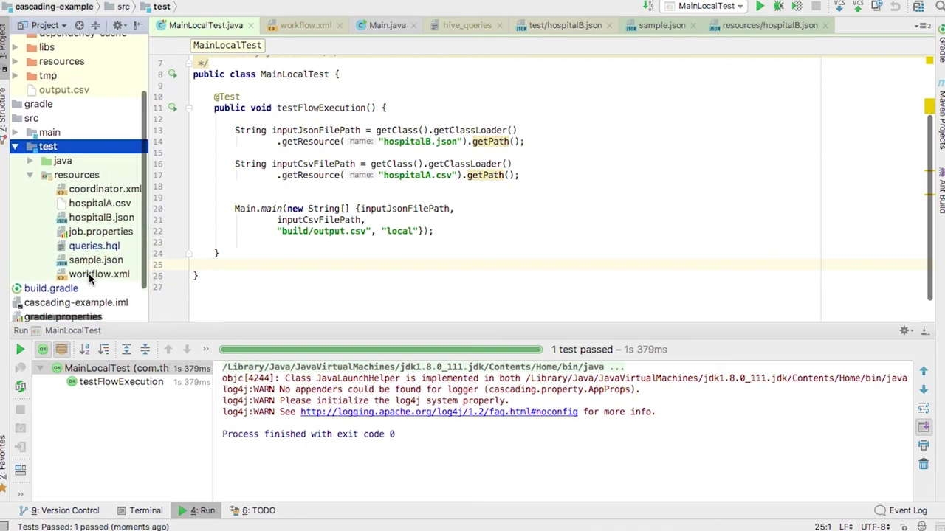
{"action": "double_click", "coordinate": [88, 220]}
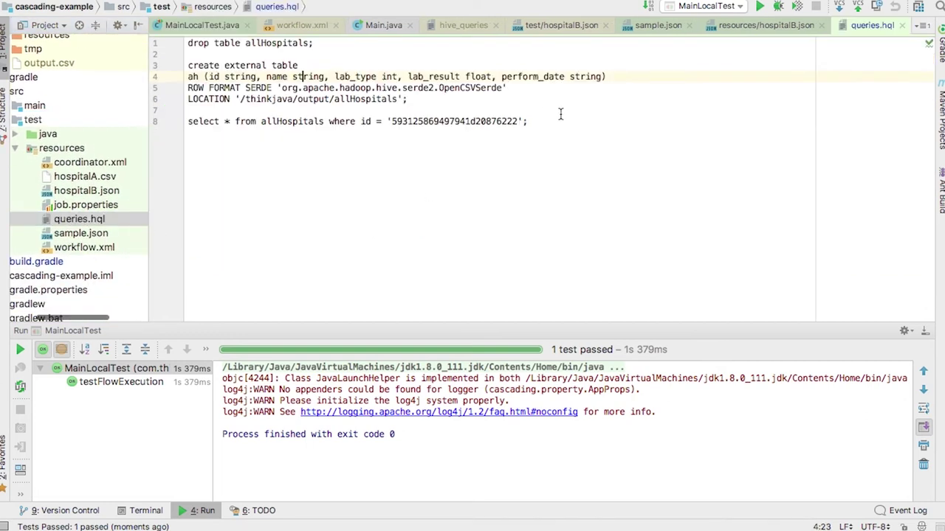
Copy the entire contents of queries.hql and paste them into Worksheet1 of the Ambari Hive view in the browser.
{"action": "left_click_drag", "start_coordinate": [435, 111], "coordinate": [229, 51]}
{"action": "left_click_drag", "start_coordinate": [544, 140], "coordinate": [102, 24]}
{"action": "key", "text": "super+c"}
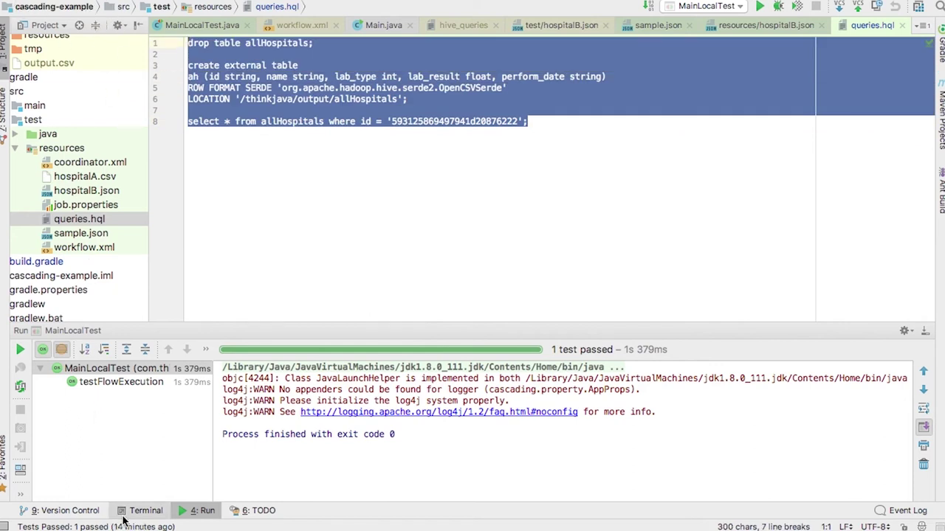
{"action": "mouse_move", "coordinate": [54, 3]}
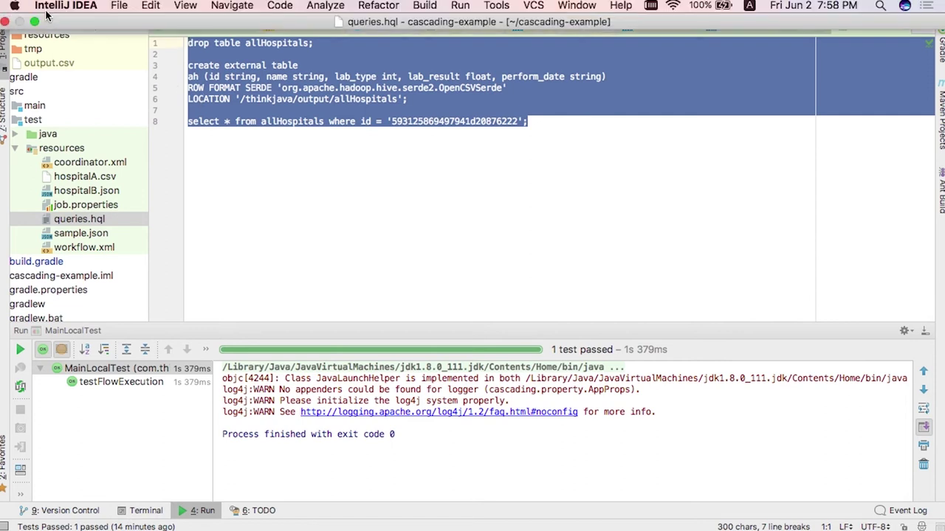
{"action": "key", "text": "ctrl+Right"}
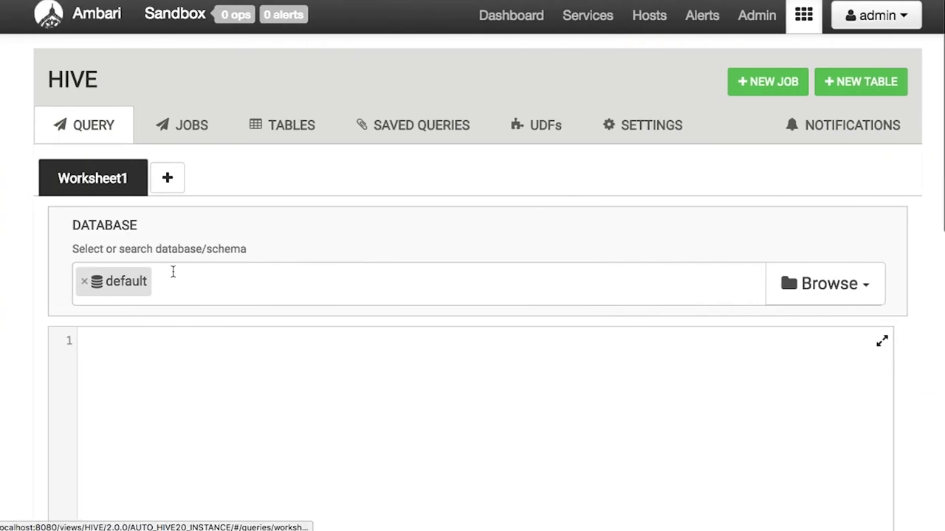
{"action": "key", "text": "super+v"}
Change the table name in the drop table statement to ah.
{"action": "scroll", "coordinate": [214, 354], "scroll_direction": "down", "scroll_amount": 1}
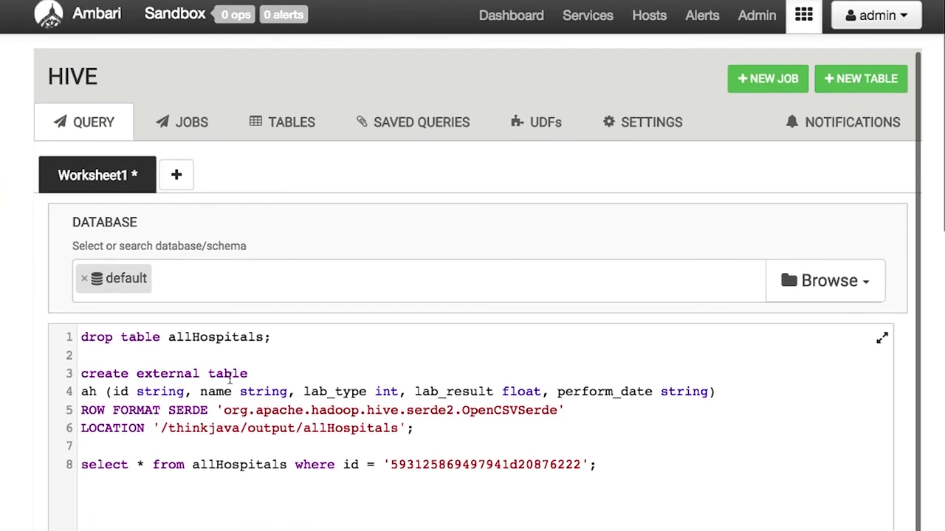
{"action": "double_click", "coordinate": [219, 289]}
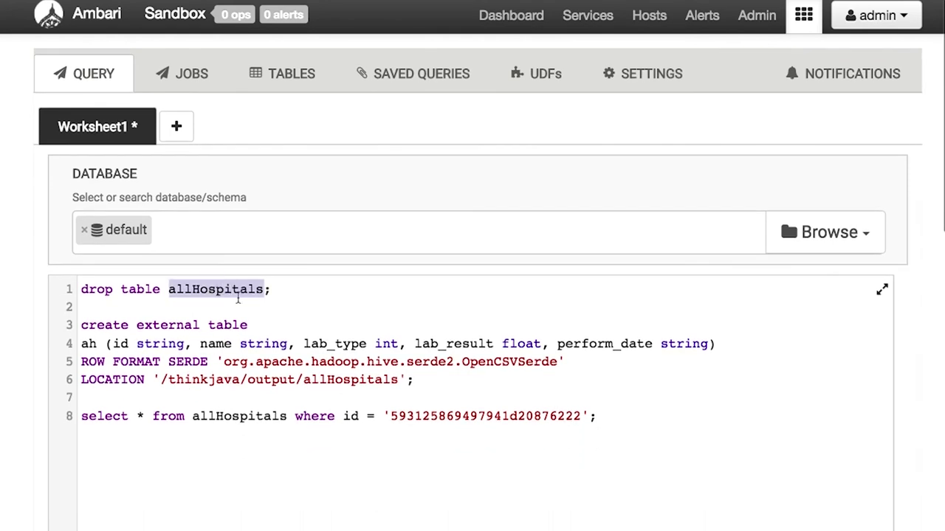
{"action": "type", "text": "ah"}
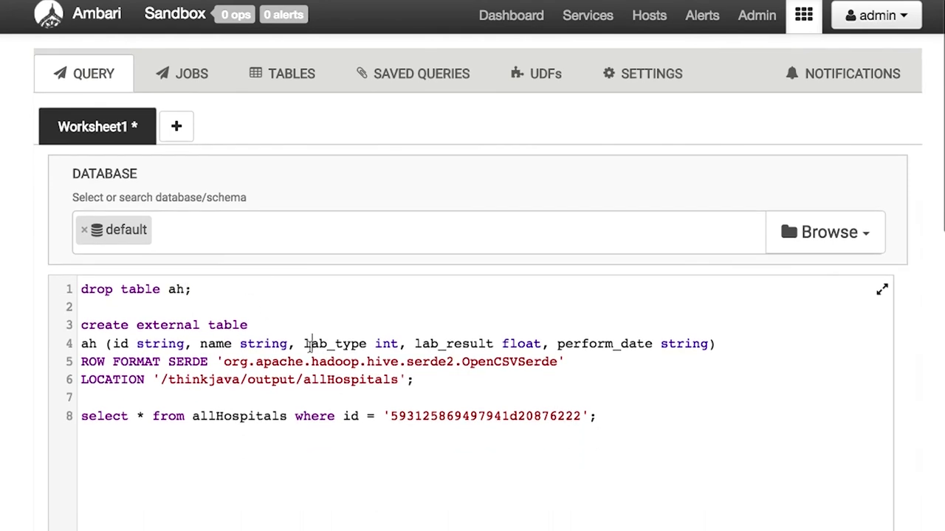
Check which databases are available for the worksheet, leaving default selected.
{"action": "scroll", "coordinate": [140, 302], "scroll_direction": "up", "scroll_amount": 1}
{"action": "left_click", "coordinate": [122, 292]}
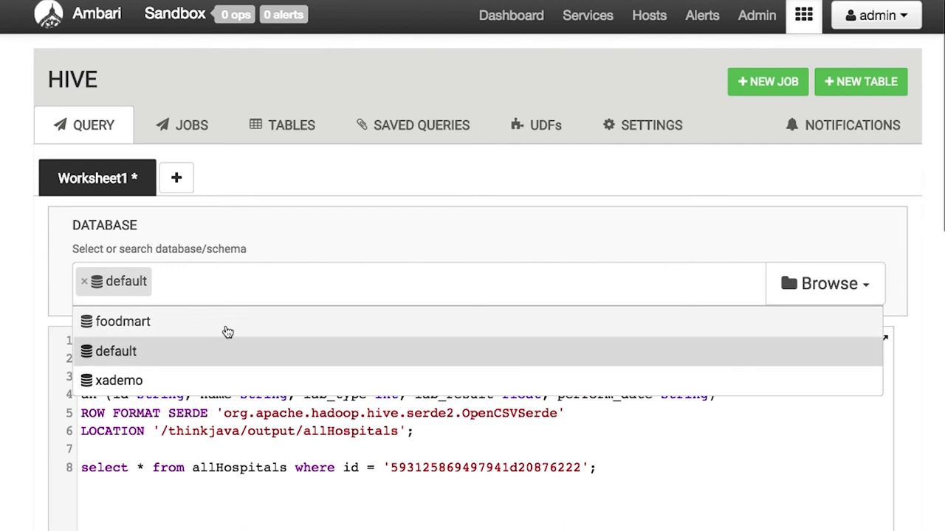
{"action": "left_click", "coordinate": [313, 468]}
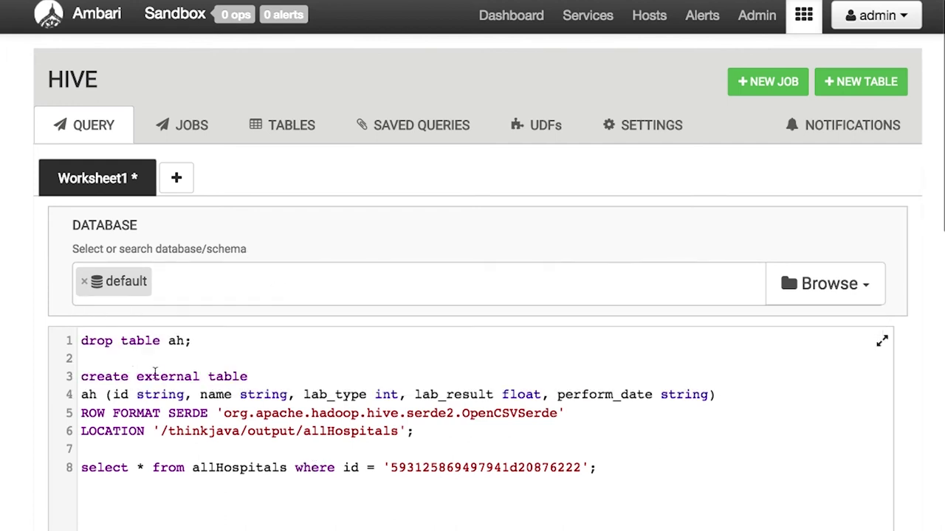
{"action": "scroll", "coordinate": [156, 375], "scroll_direction": "down", "scroll_amount": 1}
{"action": "scroll", "coordinate": [172, 301], "scroll_direction": "up", "scroll_amount": 1}
{"action": "left_click", "coordinate": [175, 299]}
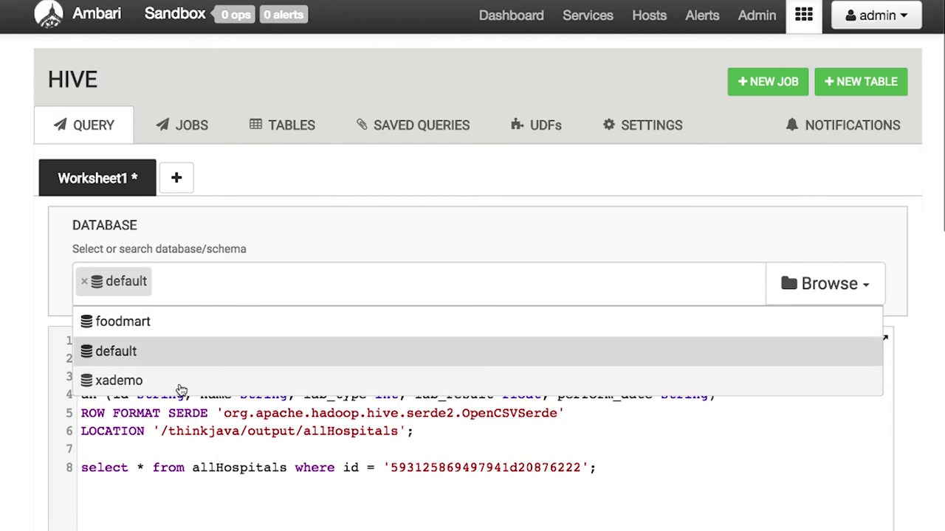
{"action": "left_click", "coordinate": [185, 431]}
{"action": "scroll", "coordinate": [184, 431], "scroll_direction": "down", "scroll_amount": 2}
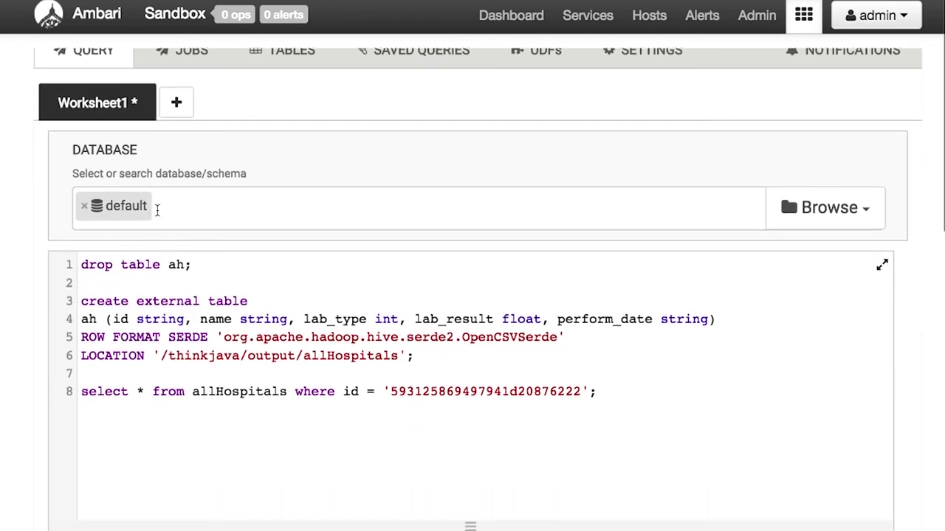
{"action": "scroll", "coordinate": [149, 325], "scroll_direction": "up", "scroll_amount": 2}
{"action": "scroll", "coordinate": [133, 325], "scroll_direction": "down", "scroll_amount": 1}
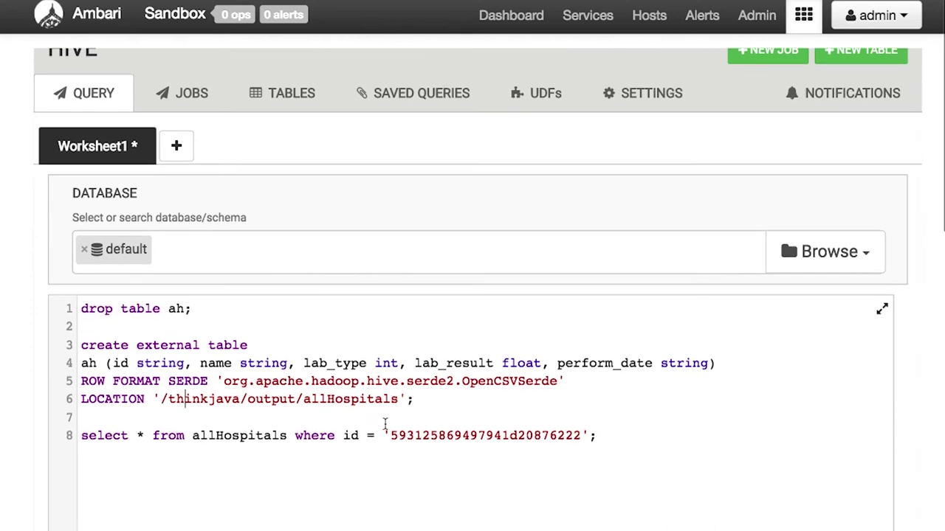
{"action": "scroll", "coordinate": [384, 425], "scroll_direction": "up", "scroll_amount": 1}
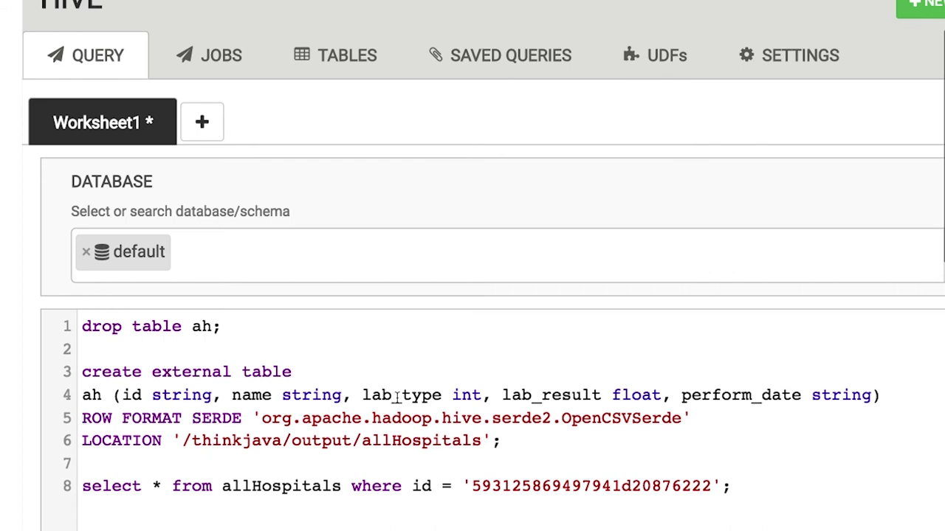
Go over the create external table statement, highlighting the OpenCSVSerde row format and the allHospitals folder in its location.
{"action": "left_click", "coordinate": [213, 419]}
{"action": "left_click", "coordinate": [212, 395]}
{"action": "double_click", "coordinate": [623, 420]}
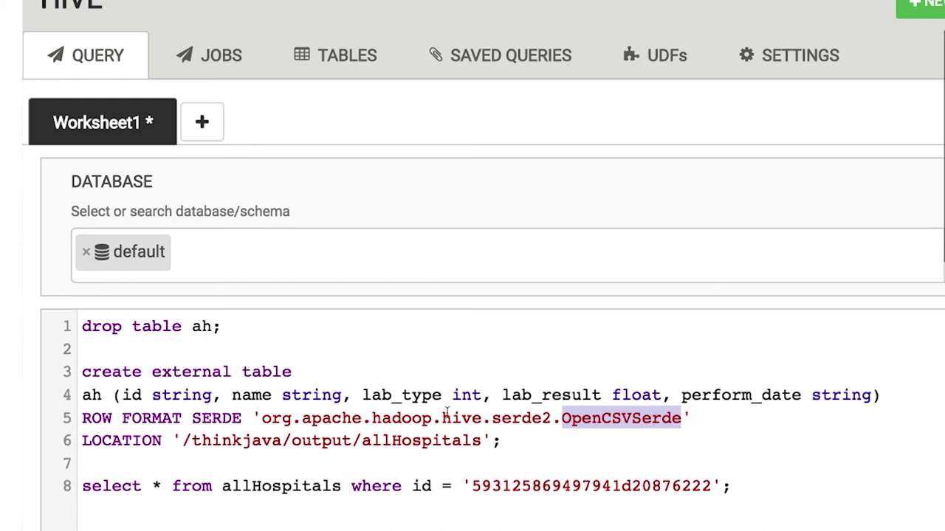
{"action": "double_click", "coordinate": [441, 440]}
{"action": "scroll", "coordinate": [440, 443], "scroll_direction": "down", "scroll_amount": 1}
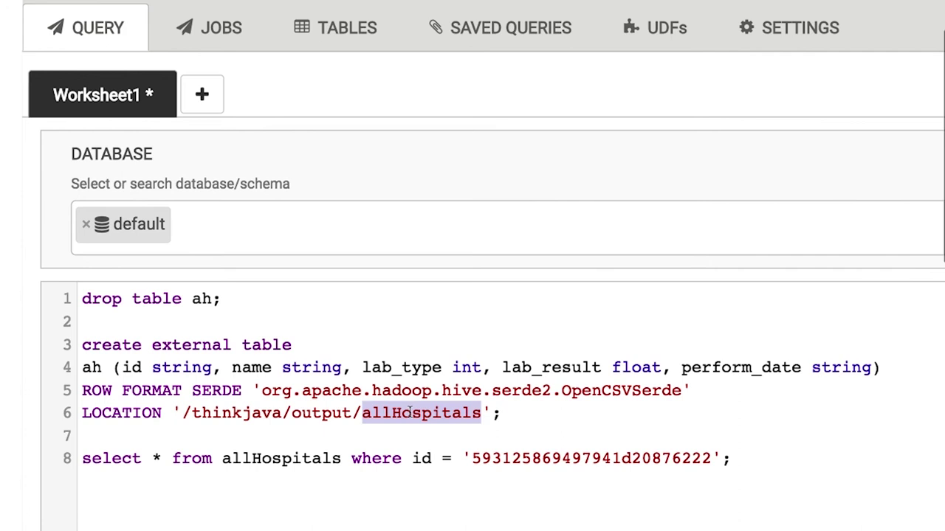
{"action": "scroll", "coordinate": [410, 414], "scroll_direction": "up", "scroll_amount": 1}
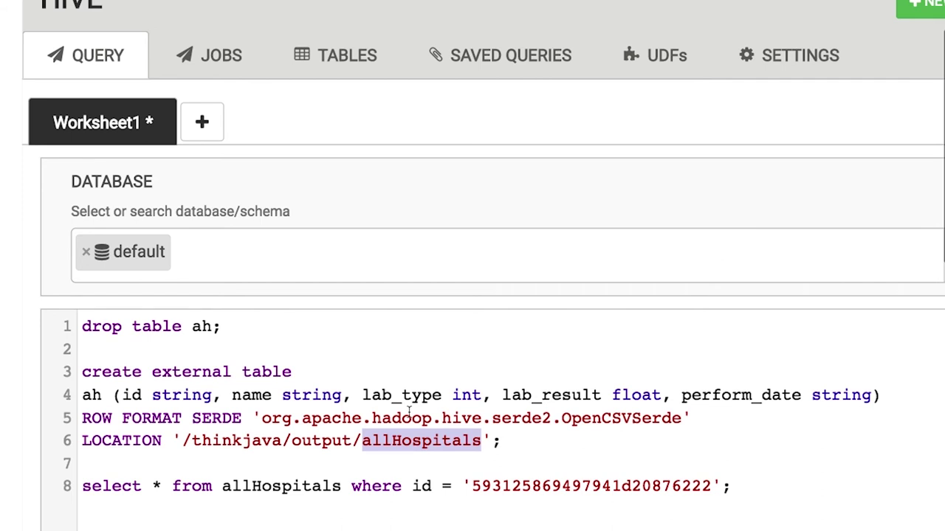
Examine the table name and id condition of the select statement, and the run options below the script.
{"action": "scroll", "coordinate": [256, 419], "scroll_direction": "down", "scroll_amount": 2}
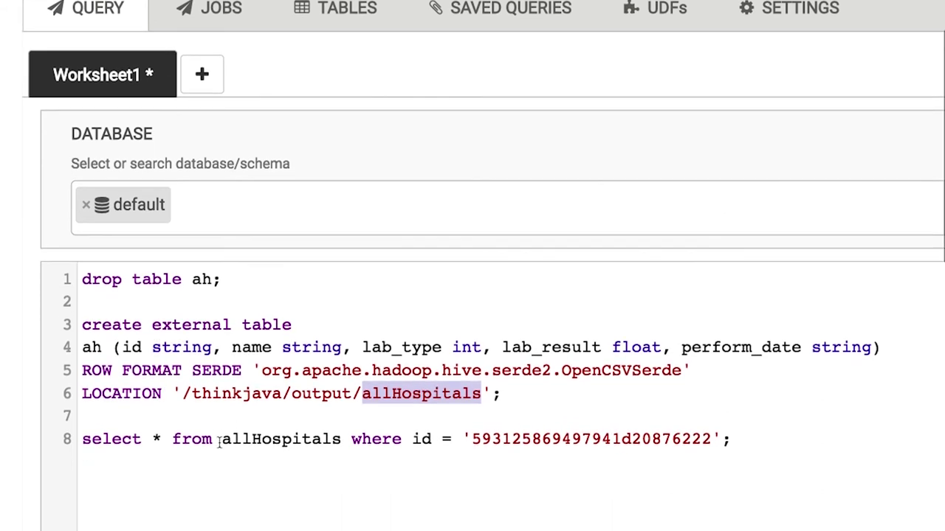
{"action": "left_click", "coordinate": [218, 442]}
{"action": "double_click", "coordinate": [248, 442]}
{"action": "left_click", "coordinate": [184, 439]}
{"action": "left_click", "coordinate": [289, 439]}
{"action": "double_click", "coordinate": [289, 439]}
{"action": "left_click", "coordinate": [411, 439]}
{"action": "scroll", "coordinate": [479, 441], "scroll_direction": "up", "scroll_amount": 2}
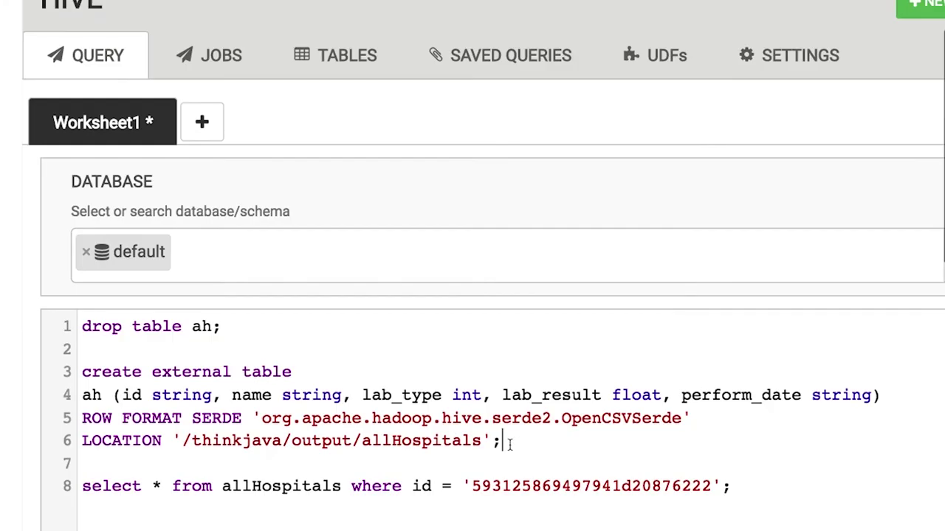
{"action": "scroll", "coordinate": [511, 445], "scroll_direction": "down", "scroll_amount": 7}
{"action": "scroll", "coordinate": [512, 446], "scroll_direction": "down", "scroll_amount": 1}
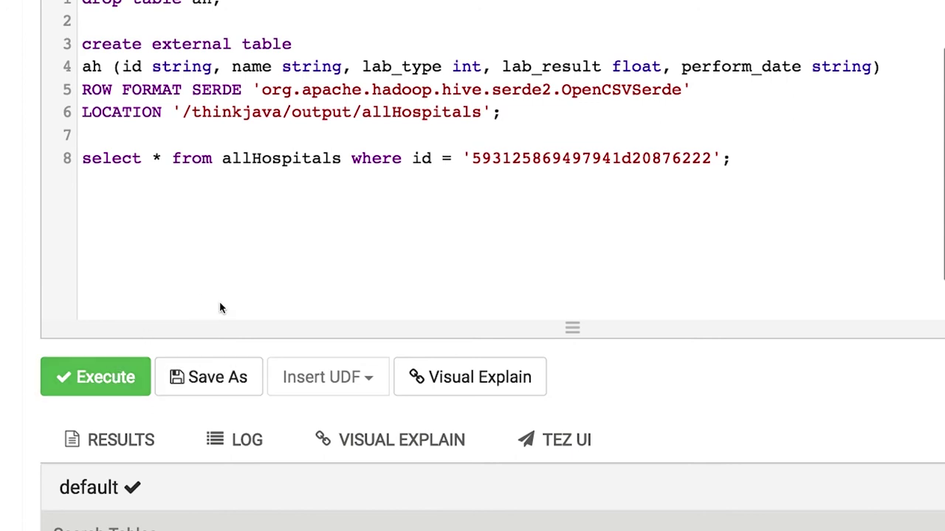
Replace the table name allHospitals in the select statement with ah.
{"action": "scroll", "coordinate": [219, 308], "scroll_direction": "up", "scroll_amount": 3}
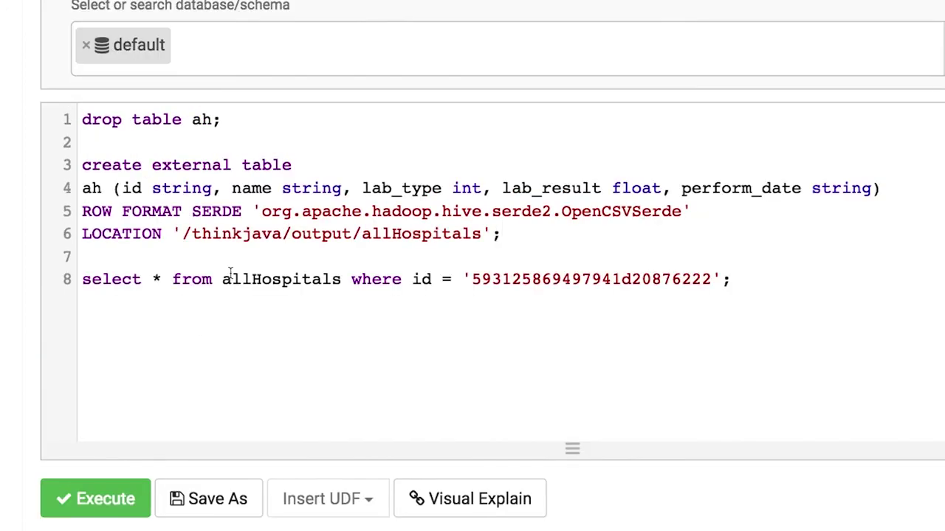
{"action": "double_click", "coordinate": [92, 189]}
{"action": "double_click", "coordinate": [300, 279]}
{"action": "type", "text": "aqh"}
{"action": "key", "text": "BackSpace"}
{"action": "key", "text": "BackSpace"}
{"action": "type", "text": "h"}
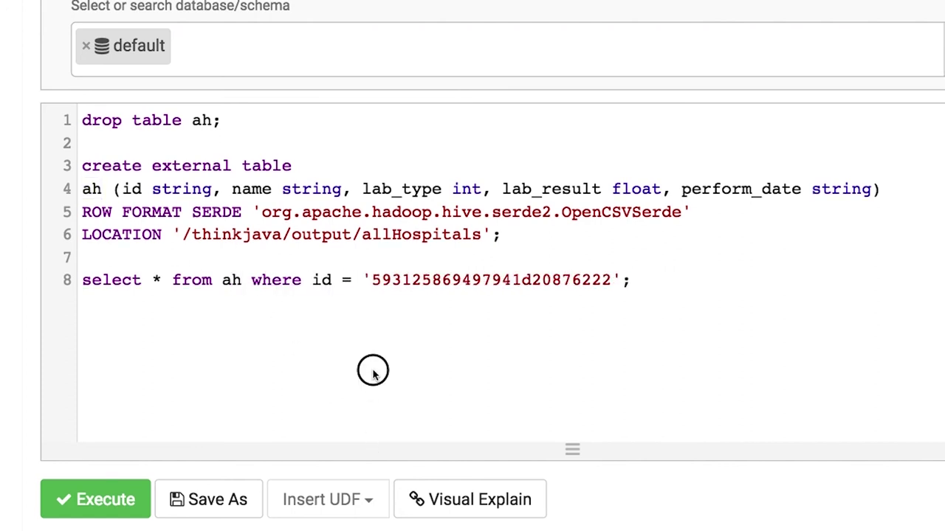
{"action": "key", "text": "End"}
Execute the Hive script against the default database and look over the table list below it.
{"action": "scroll", "coordinate": [372, 368], "scroll_direction": "down", "scroll_amount": 2}
{"action": "left_click", "coordinate": [126, 433]}
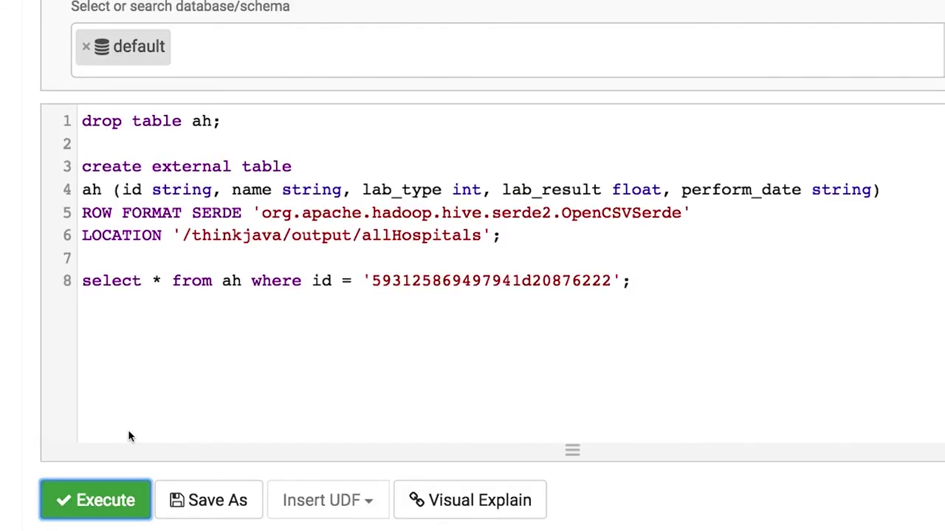
{"action": "scroll", "coordinate": [128, 429], "scroll_direction": "up", "scroll_amount": 5}
{"action": "scroll", "coordinate": [128, 429], "scroll_direction": "up", "scroll_amount": 1}
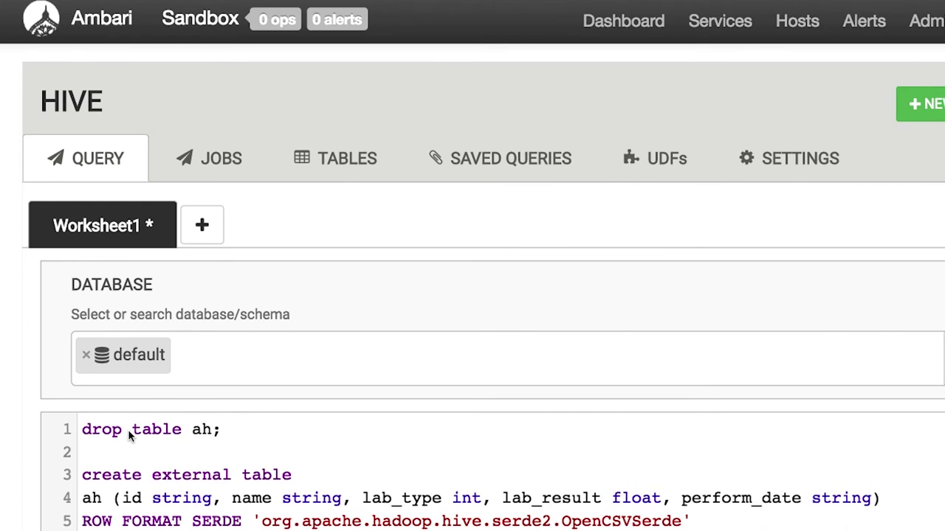
{"action": "scroll", "coordinate": [128, 430], "scroll_direction": "down", "scroll_amount": 10}
{"action": "scroll", "coordinate": [128, 430], "scroll_direction": "down", "scroll_amount": 3}
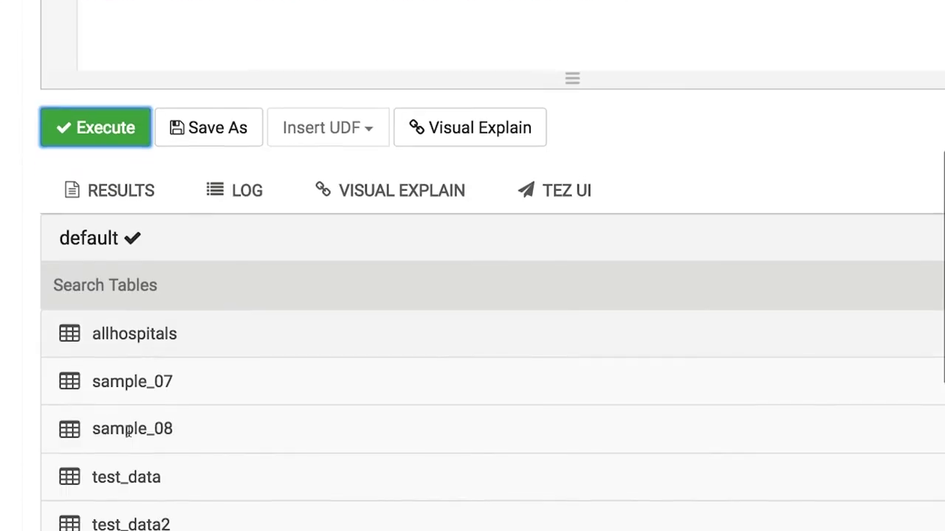
{"action": "scroll", "coordinate": [130, 431], "scroll_direction": "up", "scroll_amount": 3}
{"action": "scroll", "coordinate": [128, 431], "scroll_direction": "up", "scroll_amount": 2}
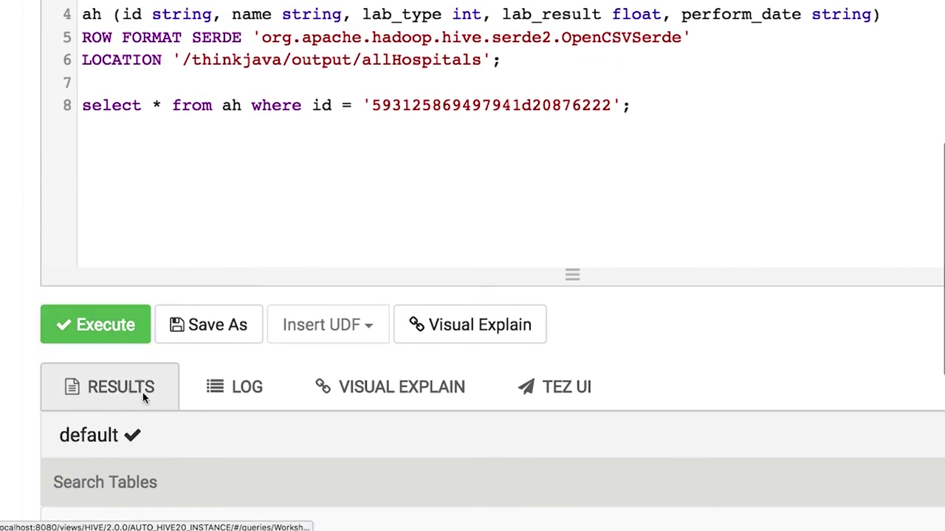
Show the query results, recheck the script and execute it again.
{"action": "left_click", "coordinate": [144, 394]}
{"action": "scroll", "coordinate": [185, 397], "scroll_direction": "up", "scroll_amount": 3}
{"action": "scroll", "coordinate": [185, 396], "scroll_direction": "up", "scroll_amount": 5}
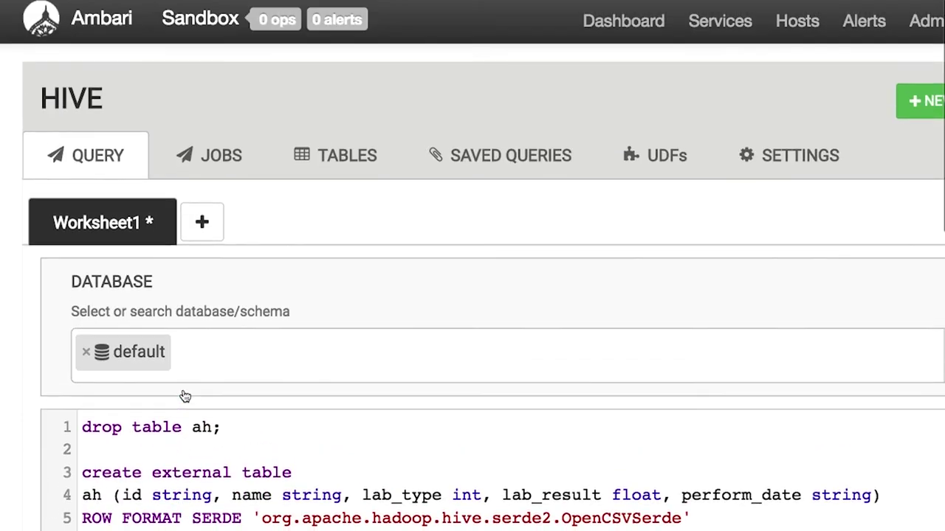
{"action": "scroll", "coordinate": [141, 480], "scroll_direction": "down", "scroll_amount": 5}
{"action": "scroll", "coordinate": [127, 466], "scroll_direction": "up", "scroll_amount": 1}
{"action": "scroll", "coordinate": [122, 437], "scroll_direction": "up", "scroll_amount": 3}
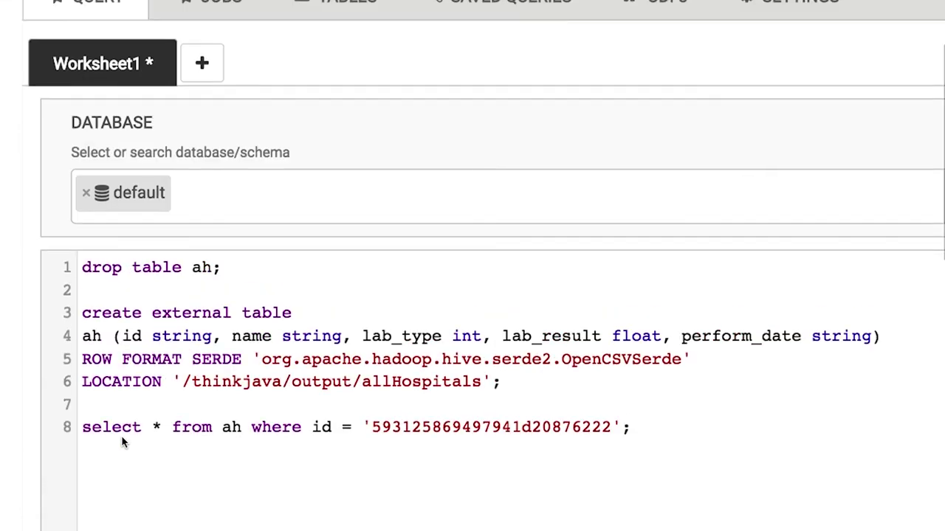
{"action": "scroll", "coordinate": [122, 435], "scroll_direction": "down", "scroll_amount": 10}
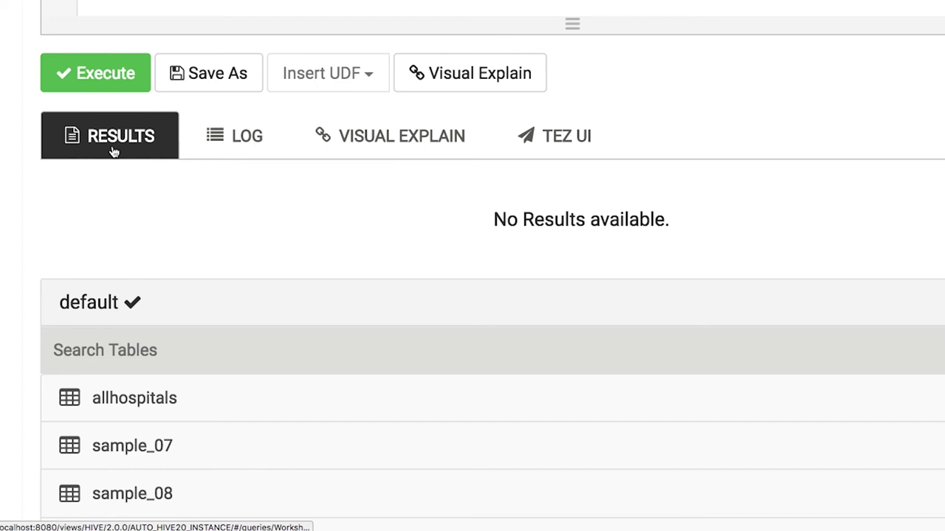
{"action": "left_click", "coordinate": [110, 75]}
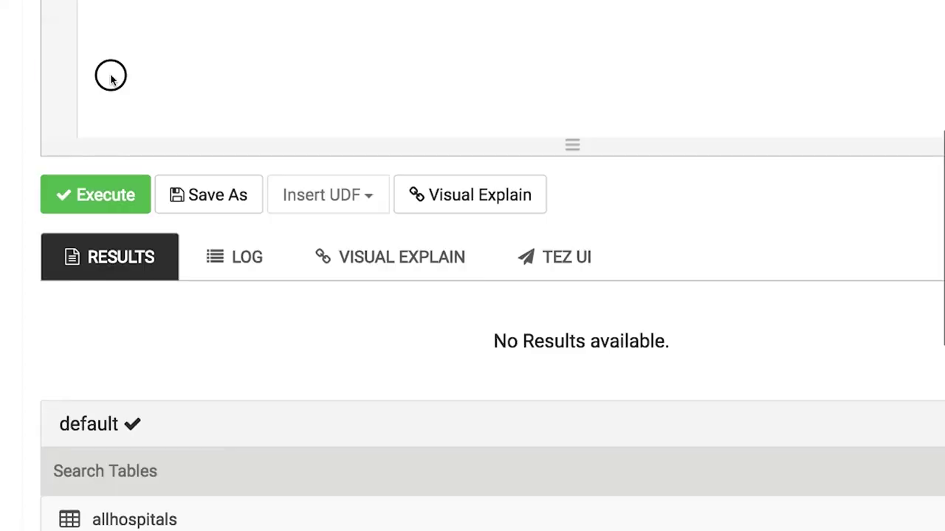
Execute the Hive script again, recheck its statements and bring up the rows returned by the select on ah.
{"action": "left_click", "coordinate": [95, 193]}
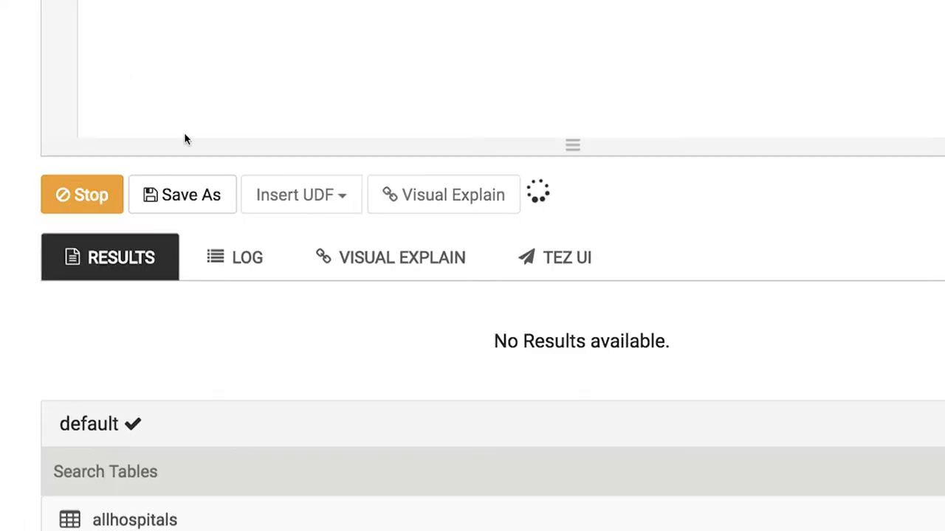
{"action": "scroll", "coordinate": [185, 136], "scroll_direction": "up", "scroll_amount": 3}
{"action": "scroll", "coordinate": [184, 132], "scroll_direction": "up", "scroll_amount": 2}
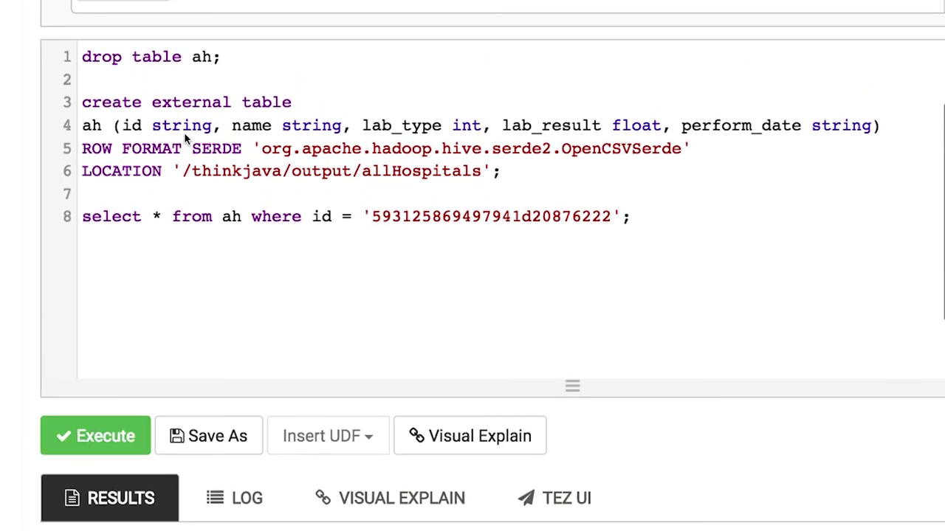
{"action": "scroll", "coordinate": [184, 132], "scroll_direction": "up", "scroll_amount": 5}
{"action": "scroll", "coordinate": [184, 132], "scroll_direction": "down", "scroll_amount": 8}
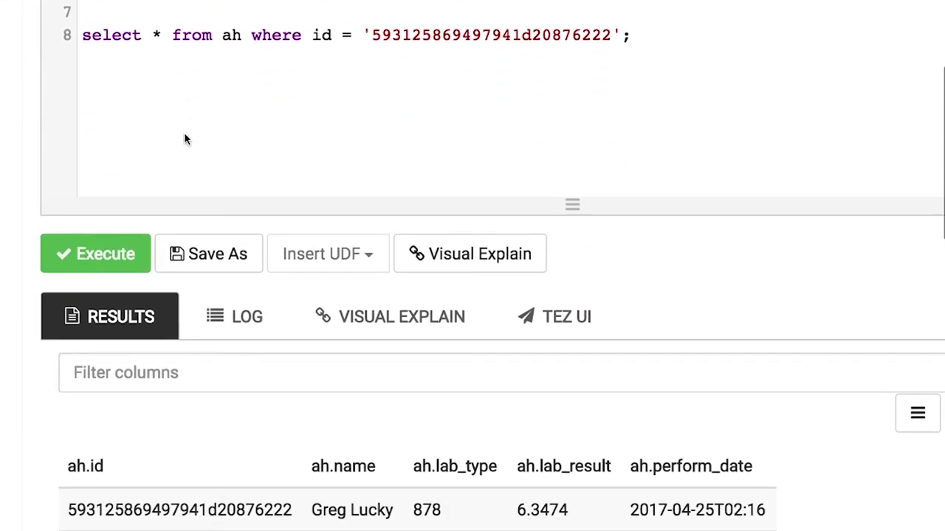
{"action": "scroll", "coordinate": [184, 132], "scroll_direction": "down", "scroll_amount": 5}
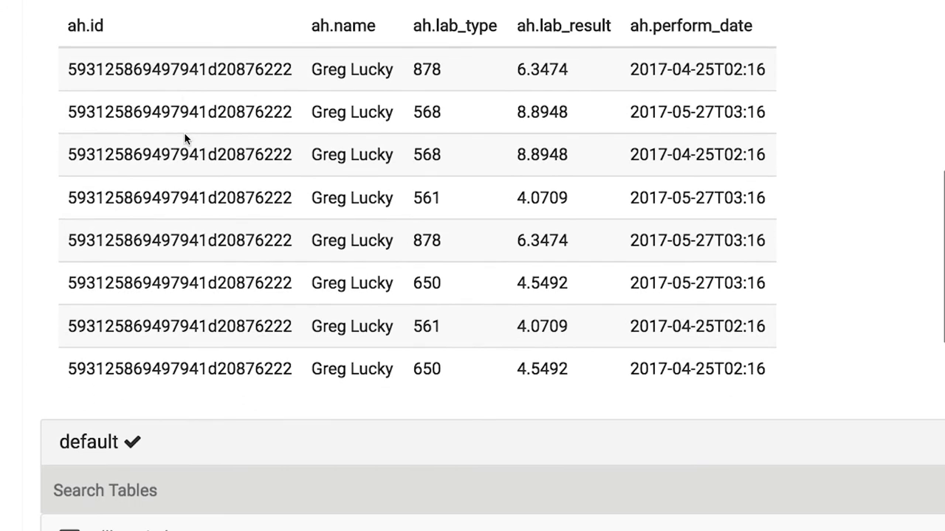
{"action": "scroll", "coordinate": [67, 70], "scroll_direction": "up", "scroll_amount": 2}
Compare the lab_type and perform_date values across the patient's rows in the query results.
{"action": "left_click", "coordinate": [130, 72]}
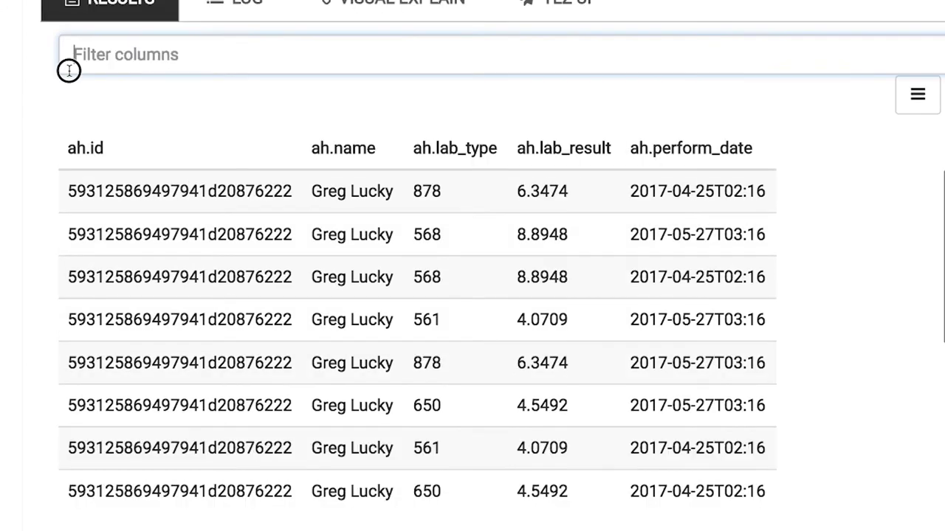
{"action": "double_click", "coordinate": [427, 192]}
{"action": "left_click", "coordinate": [659, 299]}
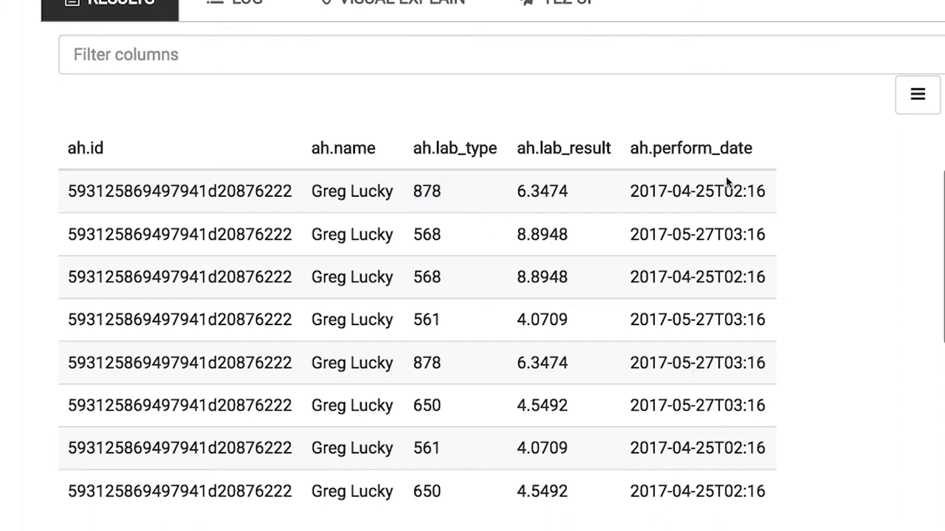
{"action": "double_click", "coordinate": [706, 191]}
{"action": "double_click", "coordinate": [680, 235]}
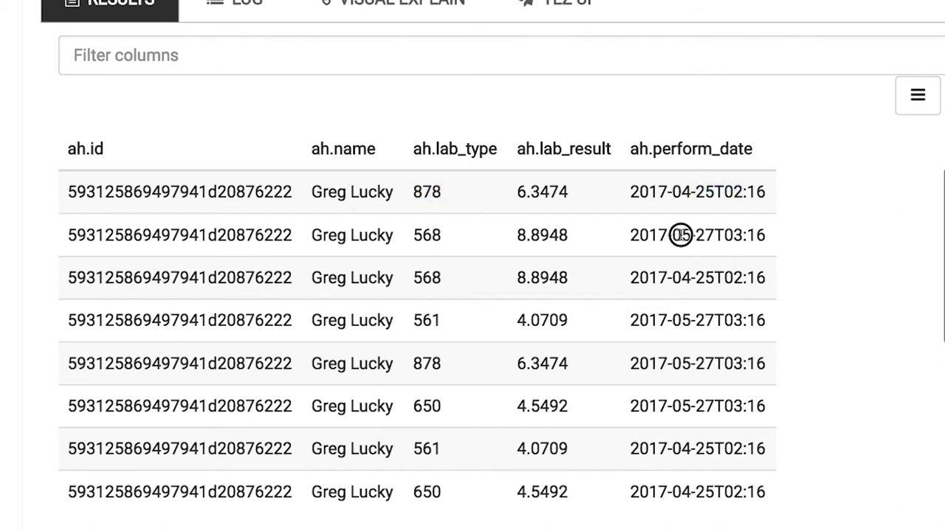
{"action": "left_click", "coordinate": [686, 318]}
{"action": "left_click_drag", "start_coordinate": [631, 318], "coordinate": [768, 330]}
{"action": "scroll", "coordinate": [727, 308], "scroll_direction": "up", "scroll_amount": 1}
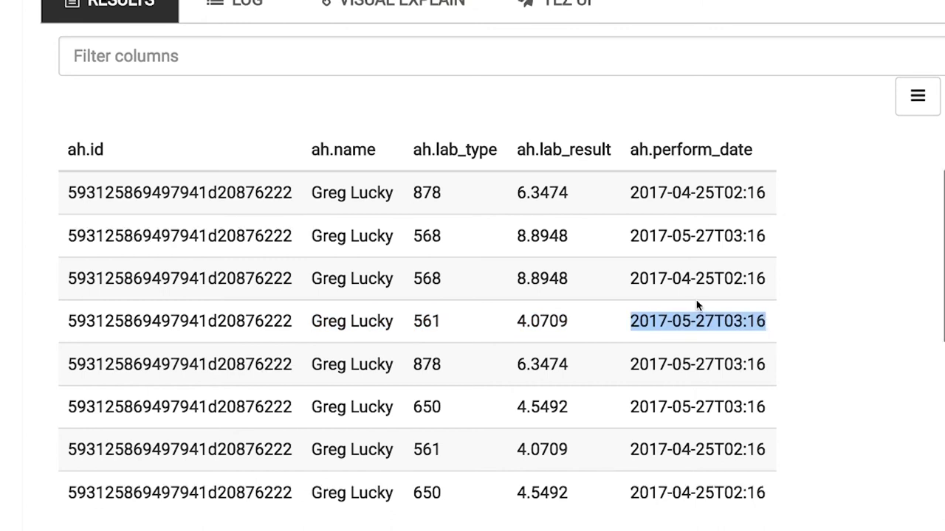
{"action": "double_click", "coordinate": [658, 192]}
{"action": "double_click", "coordinate": [707, 192]}
{"action": "double_click", "coordinate": [689, 235]}
{"action": "left_click", "coordinate": [734, 239]}
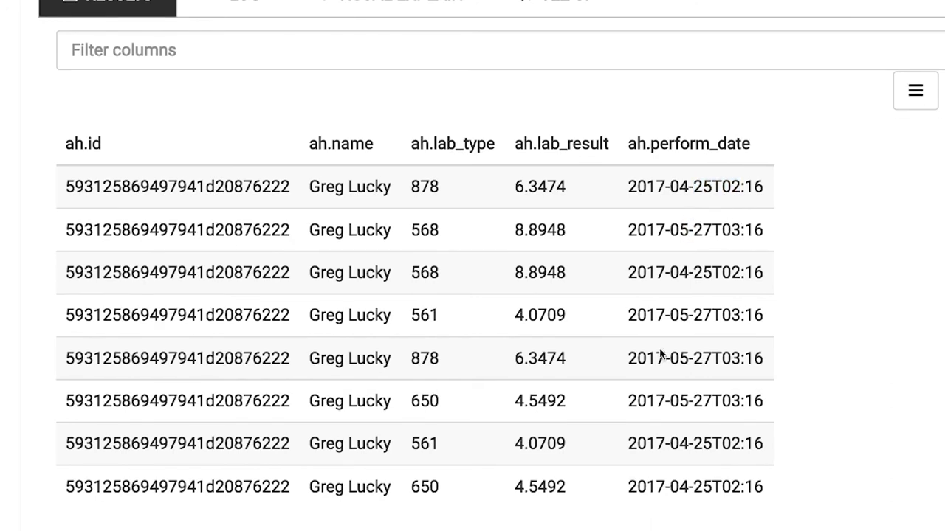
{"action": "scroll", "coordinate": [660, 354], "scroll_direction": "down", "scroll_amount": 3}
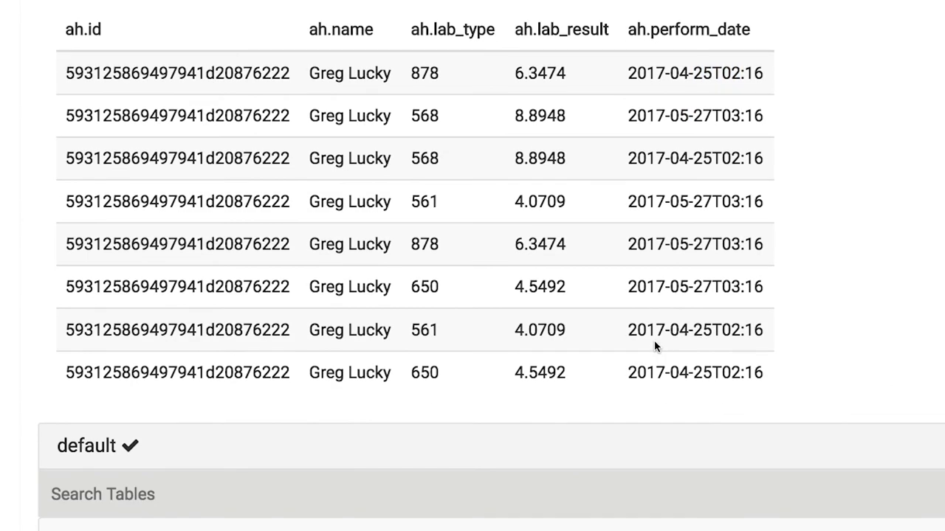
{"action": "scroll", "coordinate": [546, 282], "scroll_direction": "up", "scroll_amount": 3}
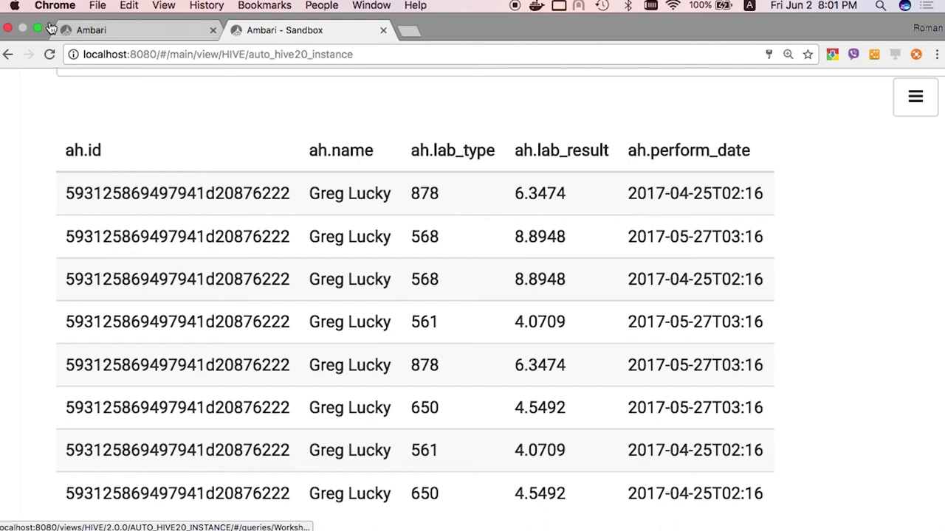
Take the browser window out of full screen and review the result rows together with the Hive script.
{"action": "left_click", "coordinate": [38, 28]}
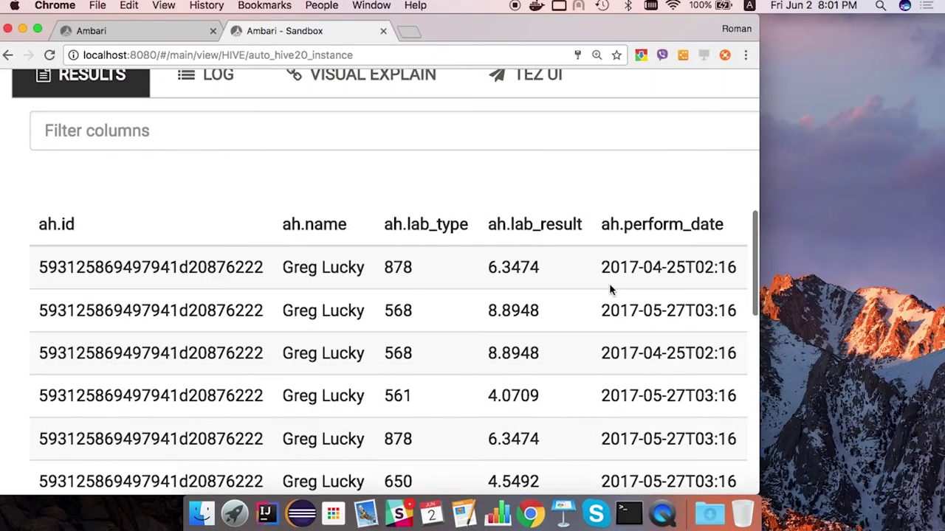
{"action": "scroll", "coordinate": [608, 289], "scroll_direction": "down", "scroll_amount": 2}
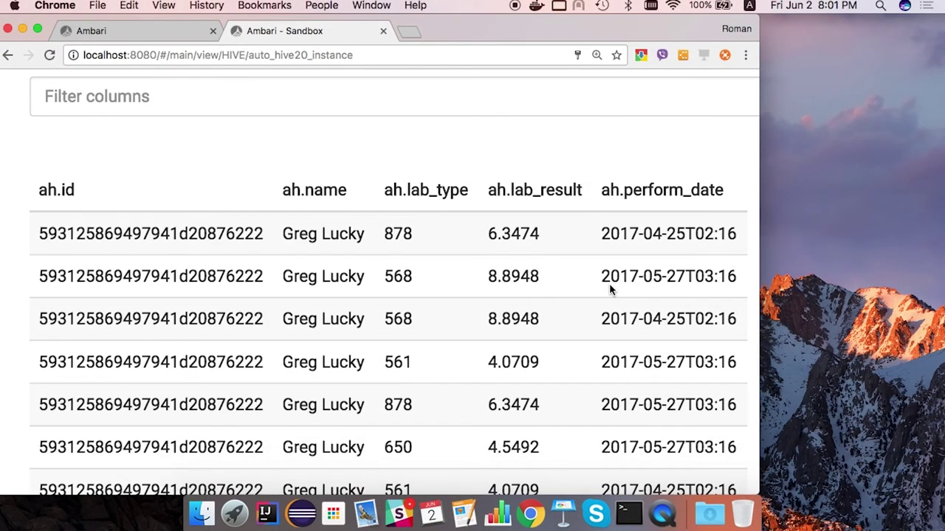
{"action": "scroll", "coordinate": [610, 285], "scroll_direction": "down", "scroll_amount": 3}
{"action": "scroll", "coordinate": [632, 285], "scroll_direction": "up", "scroll_amount": 4}
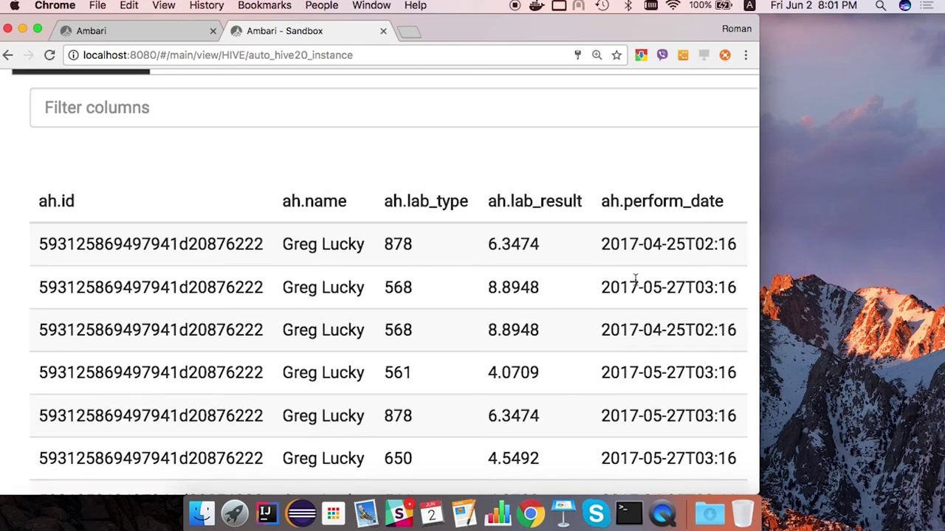
{"action": "scroll", "coordinate": [603, 235], "scroll_direction": "up", "scroll_amount": 4}
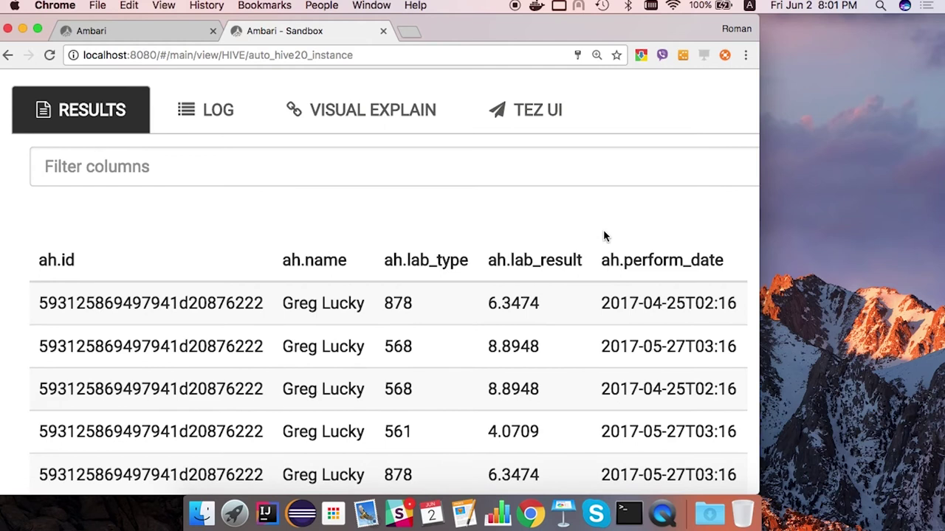
{"action": "scroll", "coordinate": [603, 236], "scroll_direction": "down", "scroll_amount": 5}
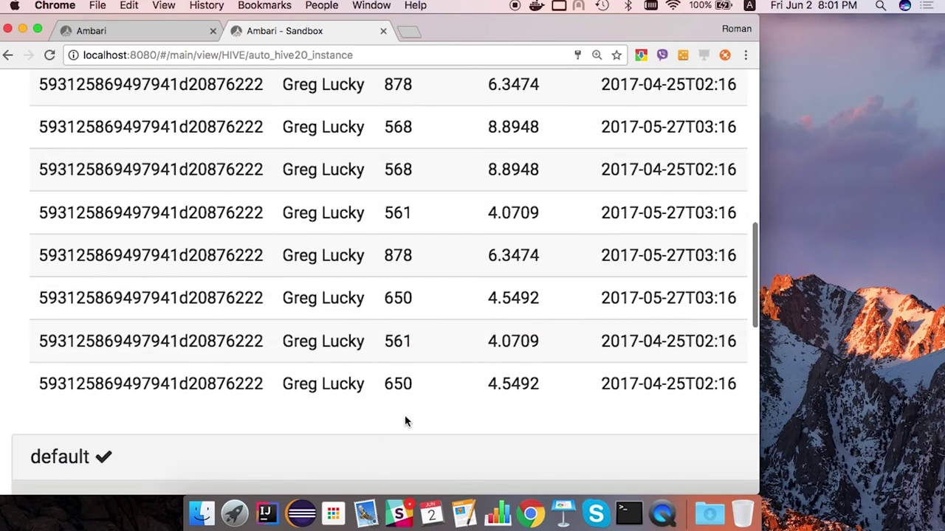
{"action": "scroll", "coordinate": [324, 472], "scroll_direction": "up", "scroll_amount": 3}
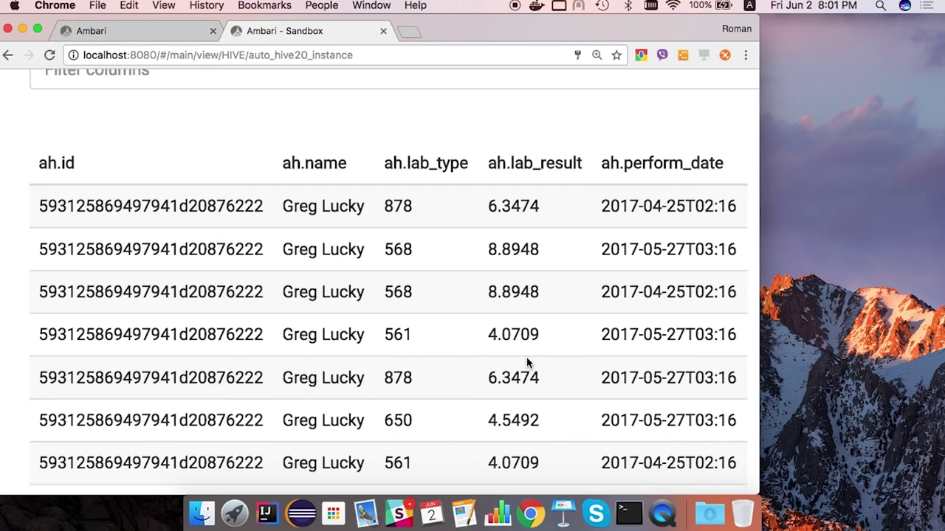
{"action": "scroll", "coordinate": [448, 304], "scroll_direction": "down", "scroll_amount": 5}
{"action": "scroll", "coordinate": [448, 304], "scroll_direction": "up", "scroll_amount": 8}
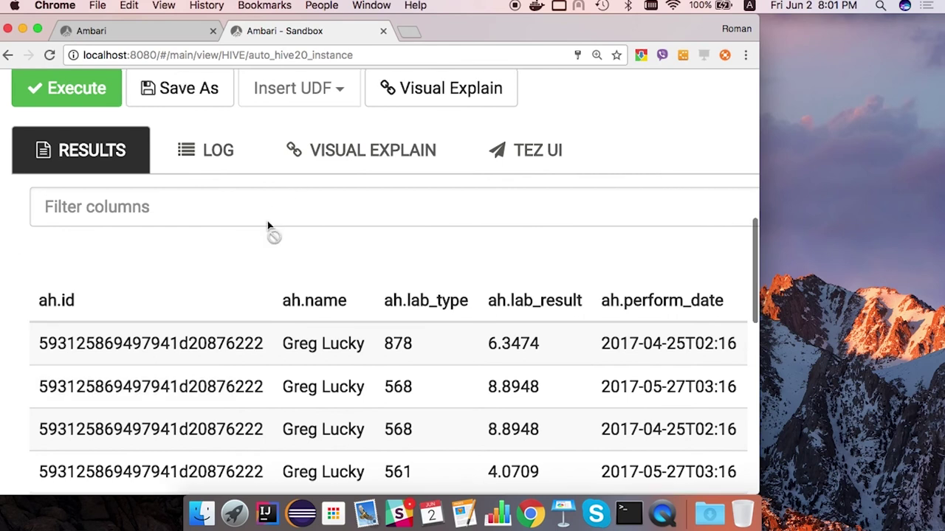
{"action": "scroll", "coordinate": [270, 226], "scroll_direction": "up", "scroll_amount": 10}
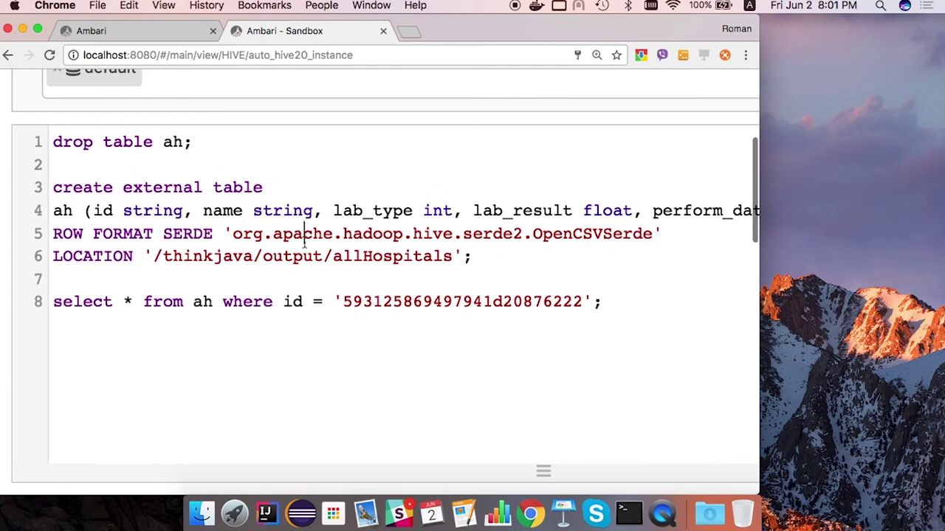
{"action": "scroll", "coordinate": [306, 244], "scroll_direction": "down", "scroll_amount": 5}
{"action": "scroll", "coordinate": [300, 437], "scroll_direction": "down", "scroll_amount": 2}
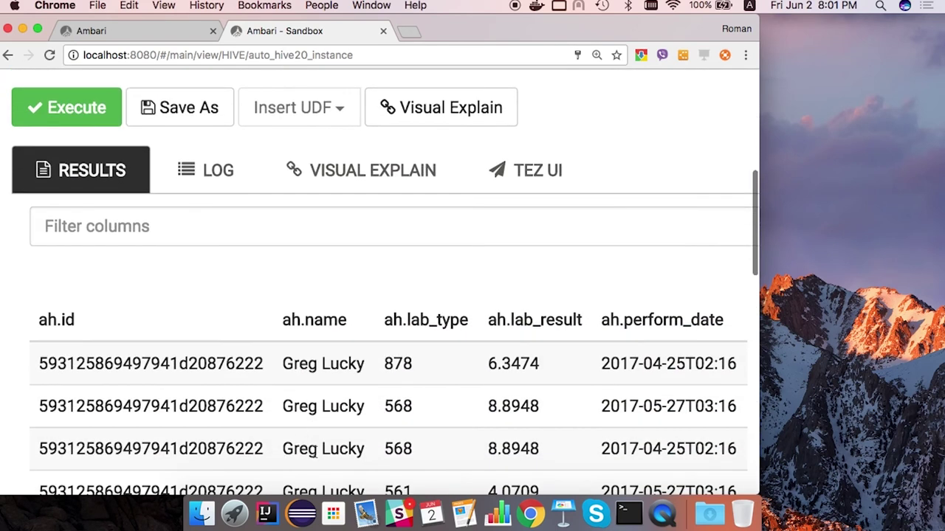
Switch to the HadoopThinkJavaV2 presentation in Keynote and play the slideshow from slide 49, the patient's allhospitals results.
{"action": "left_click", "coordinate": [564, 511]}
{"action": "scroll", "coordinate": [118, 432], "scroll_direction": "down", "scroll_amount": 4}
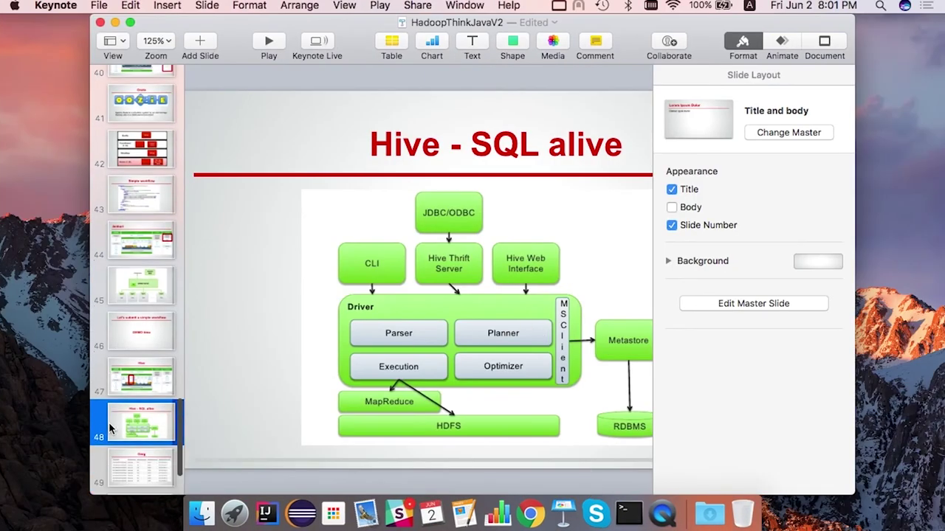
{"action": "left_click", "coordinate": [153, 441]}
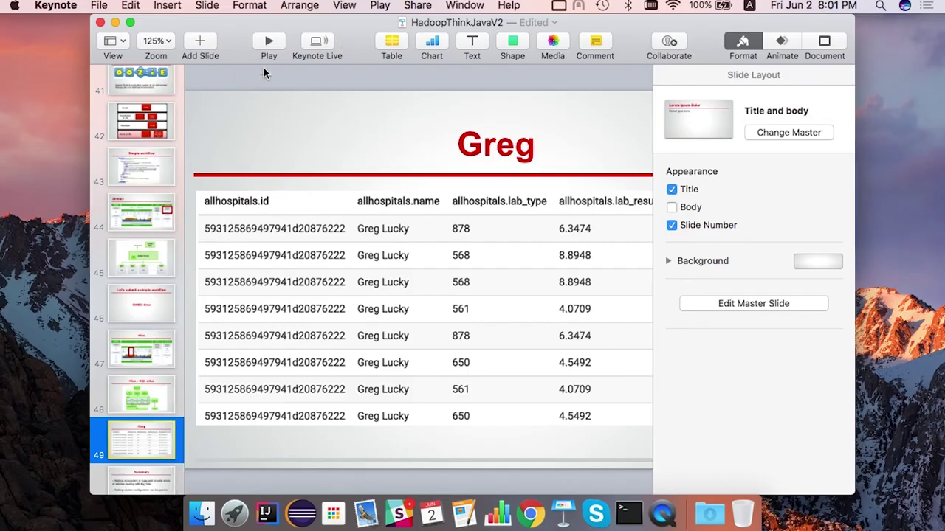
{"action": "left_click", "coordinate": [270, 41]}
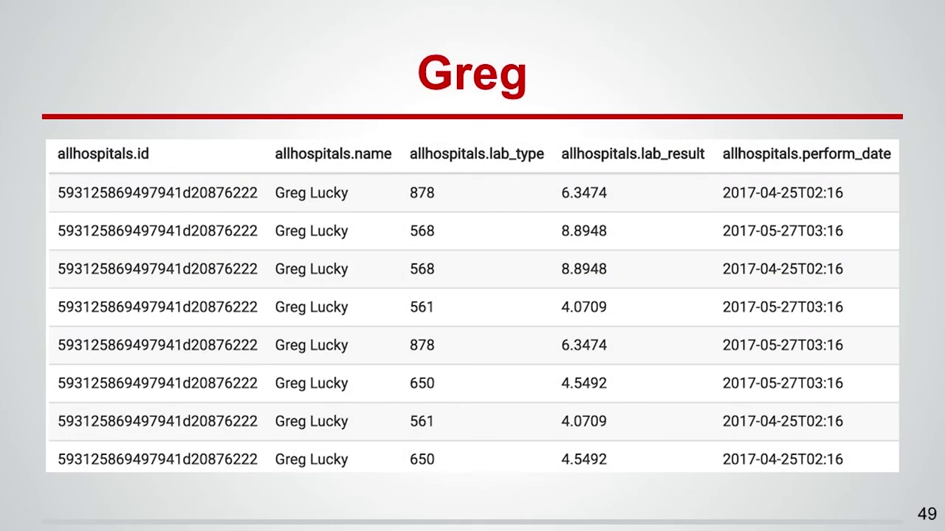